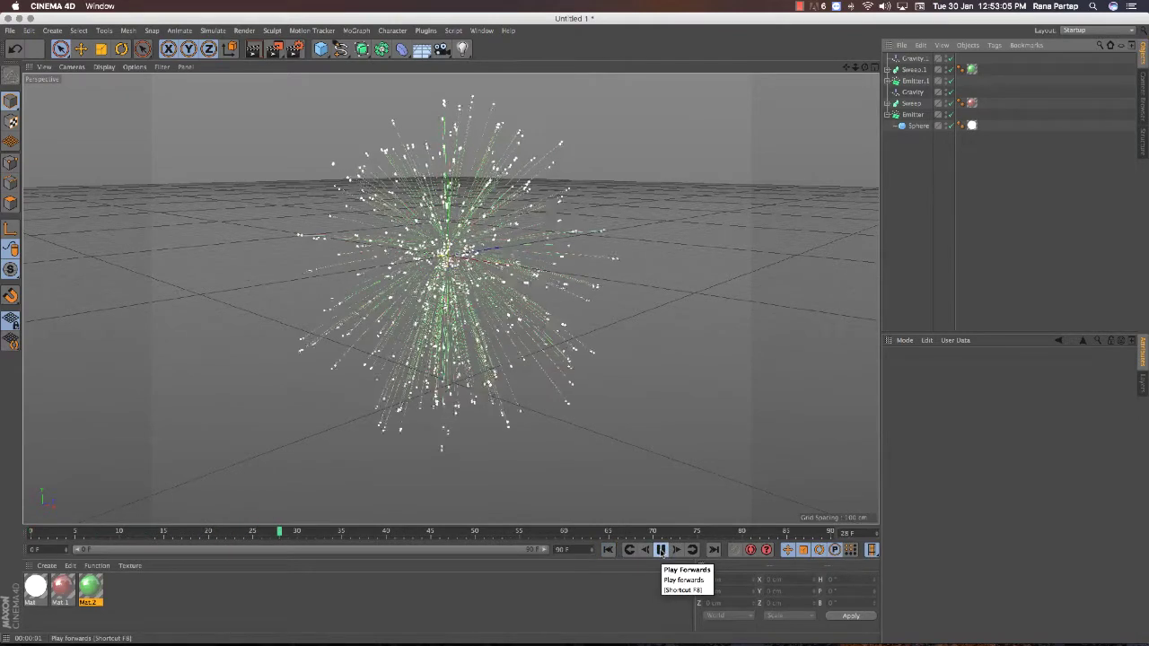
# - Pause the firework burst at frame 47 and render the view: green streaks and white dots on black
pyautogui.click(660, 549)
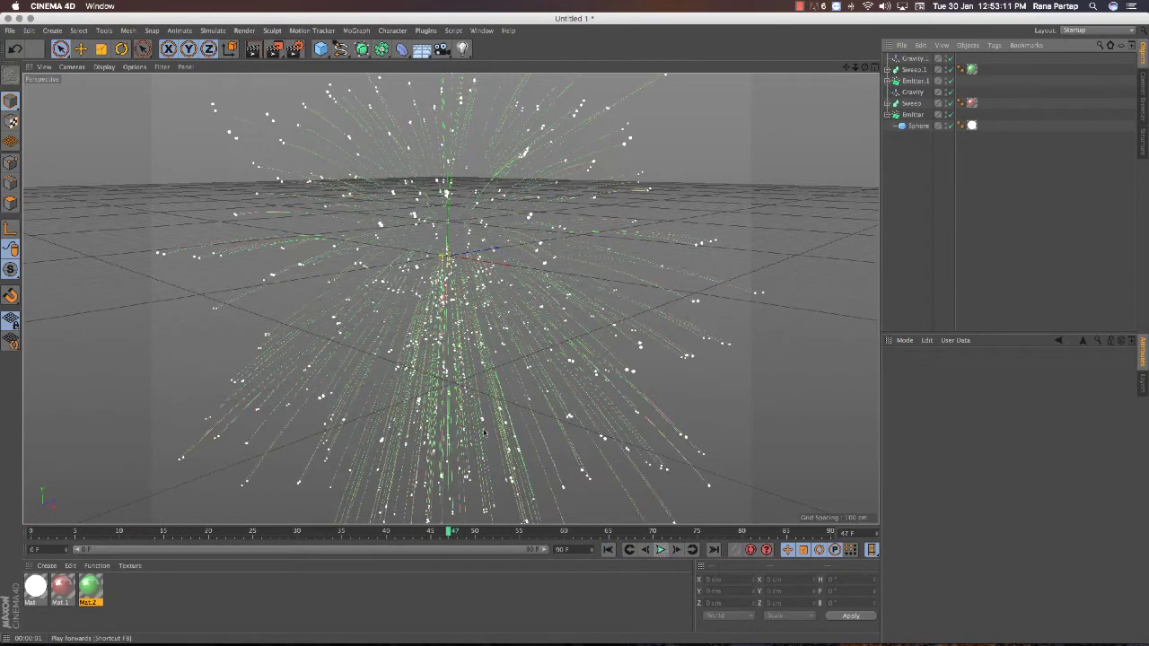
pyautogui.press('super+r')
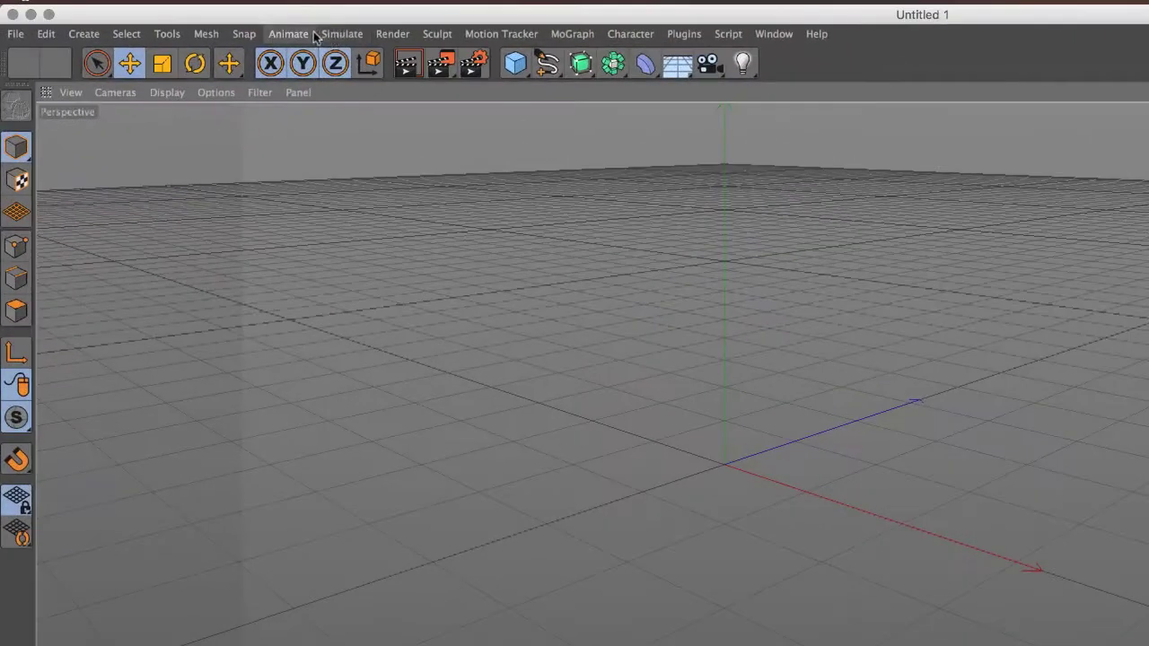
# - Add a particle Emitter with 0 cm X/Y size, 360° horizontal and 180° vertical angle
pyautogui.click(334, 34)
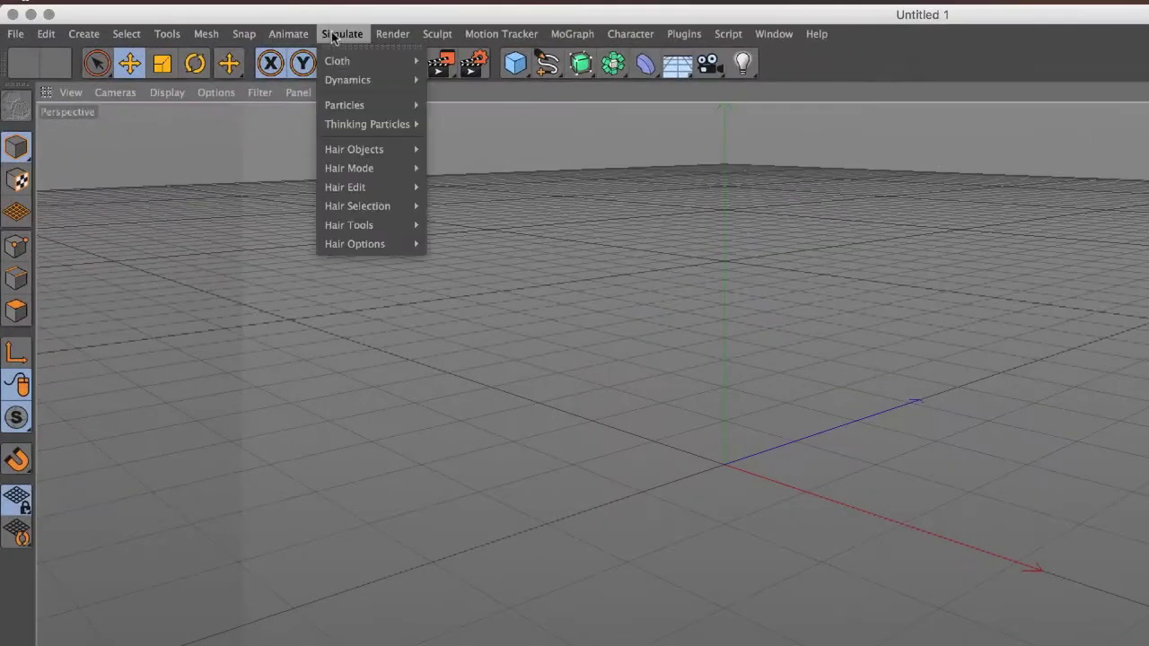
pyautogui.click(468, 112)
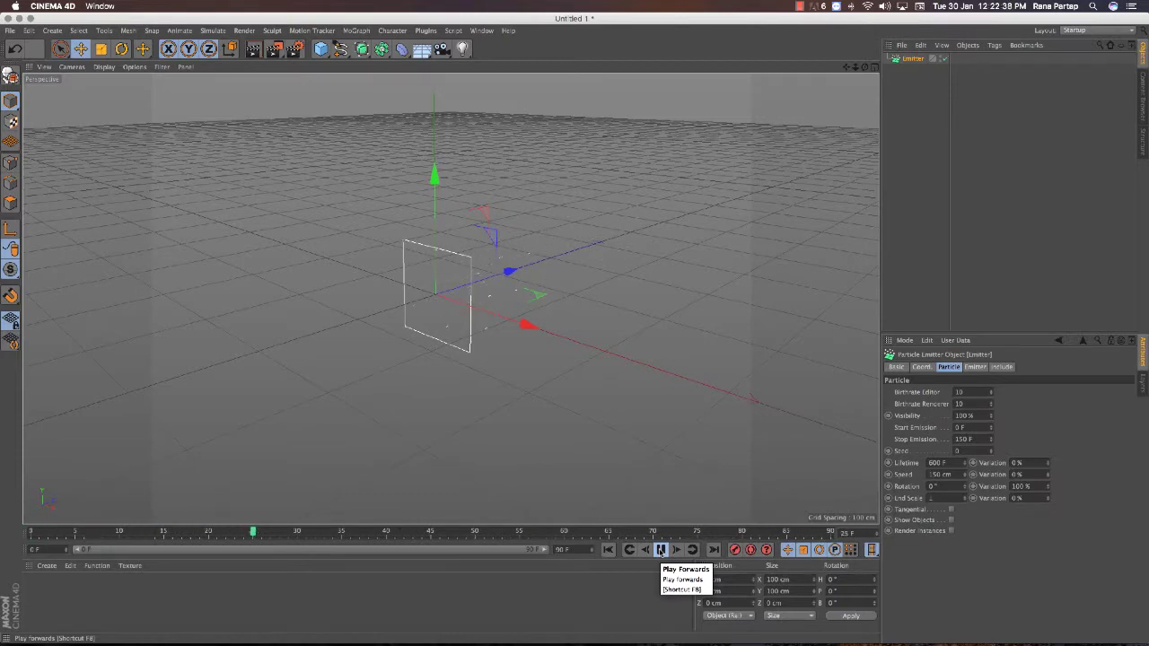
pyautogui.click(659, 551)
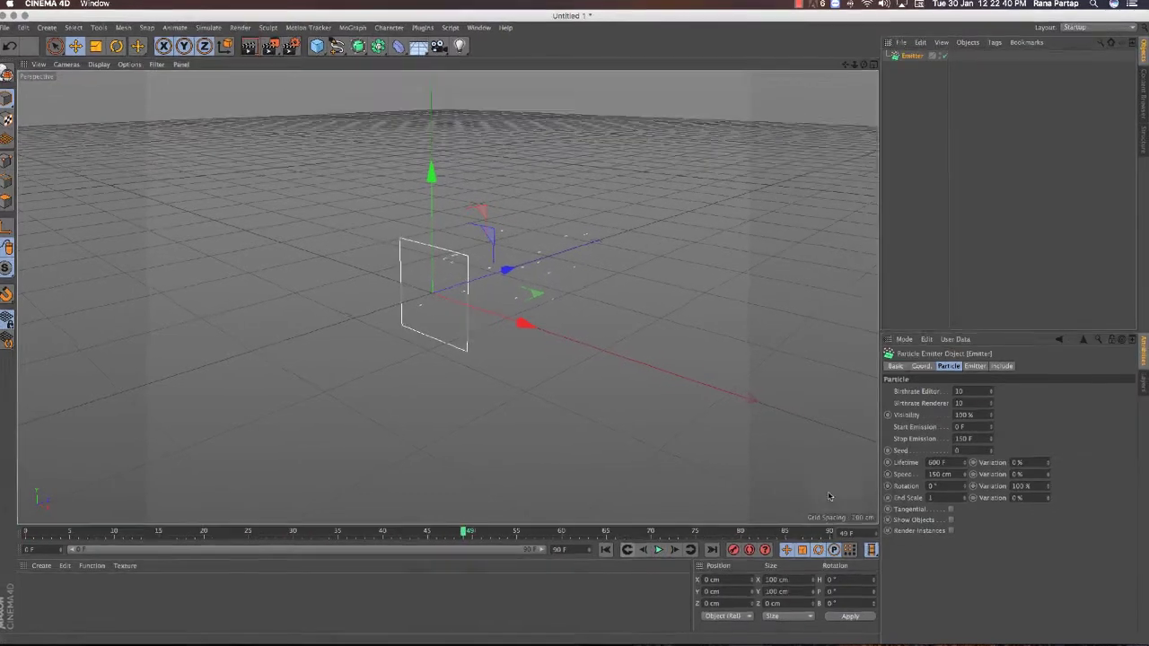
pyautogui.click(977, 369)
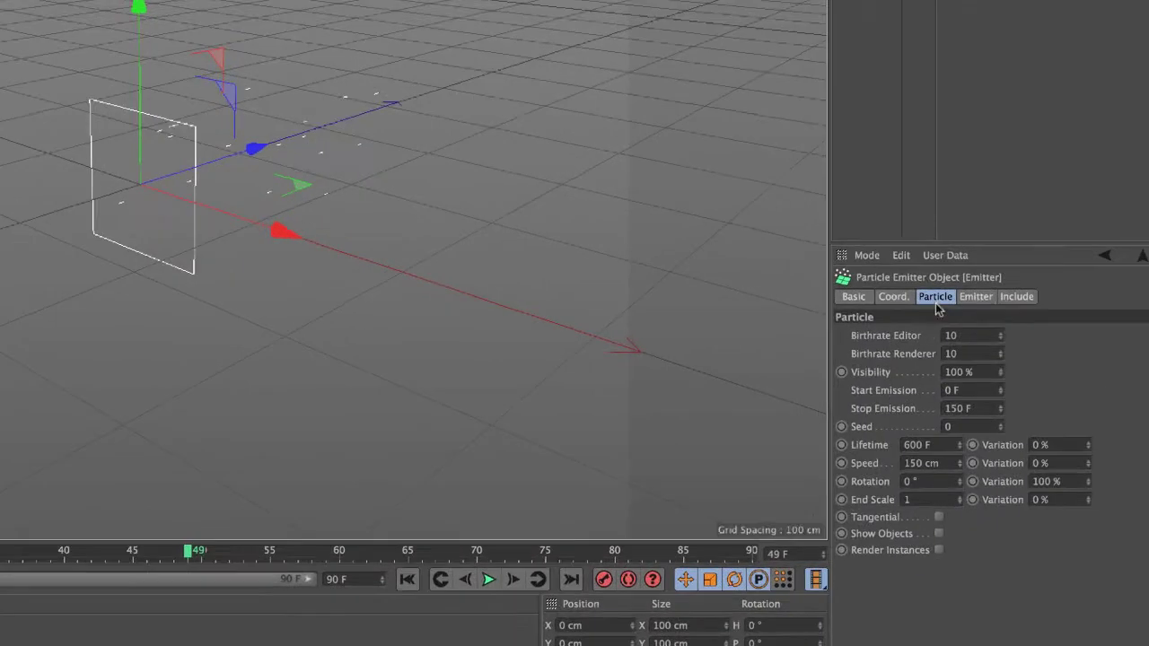
pyautogui.write('0')
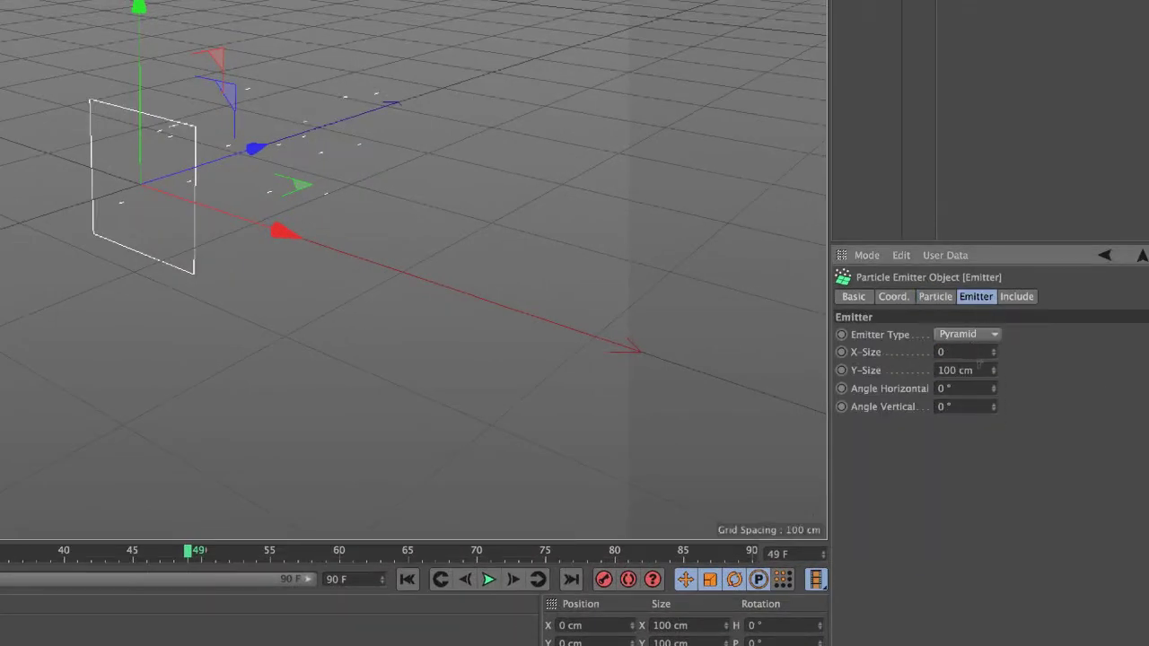
pyautogui.press('Tab')
pyautogui.write('0')
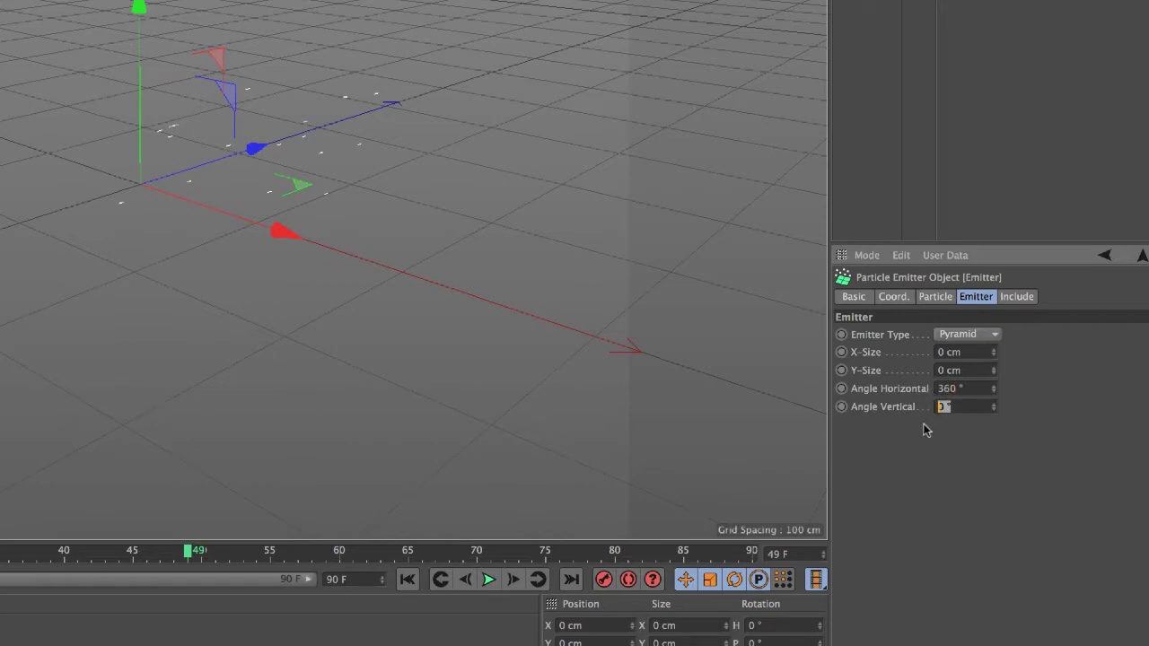
pyautogui.write('180')
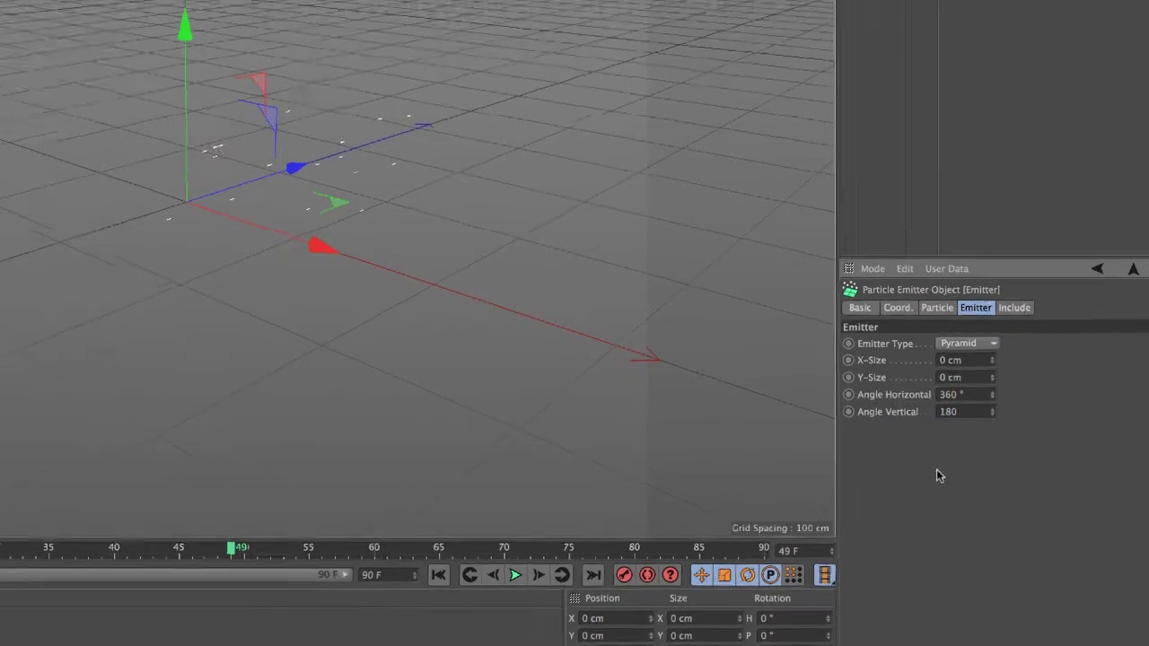
pyautogui.press('Return')
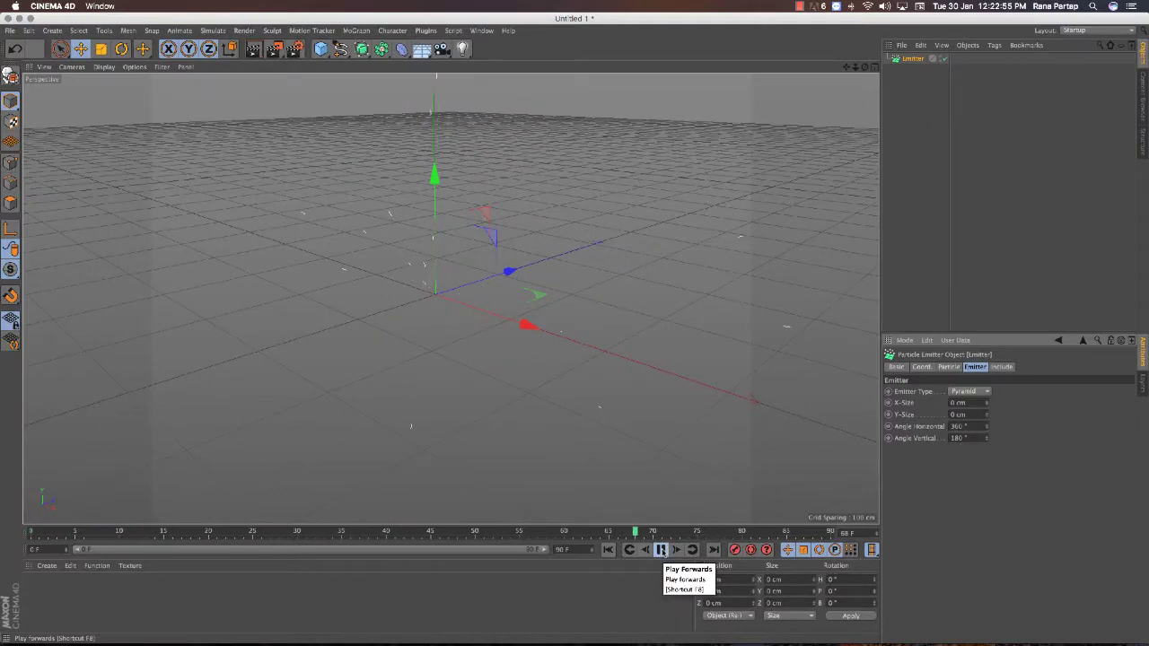
# - Set the emitter's Birthrate Editor and Birthrate Renderer both to 4000
pyautogui.click(661, 550)
pyautogui.click(949, 367)
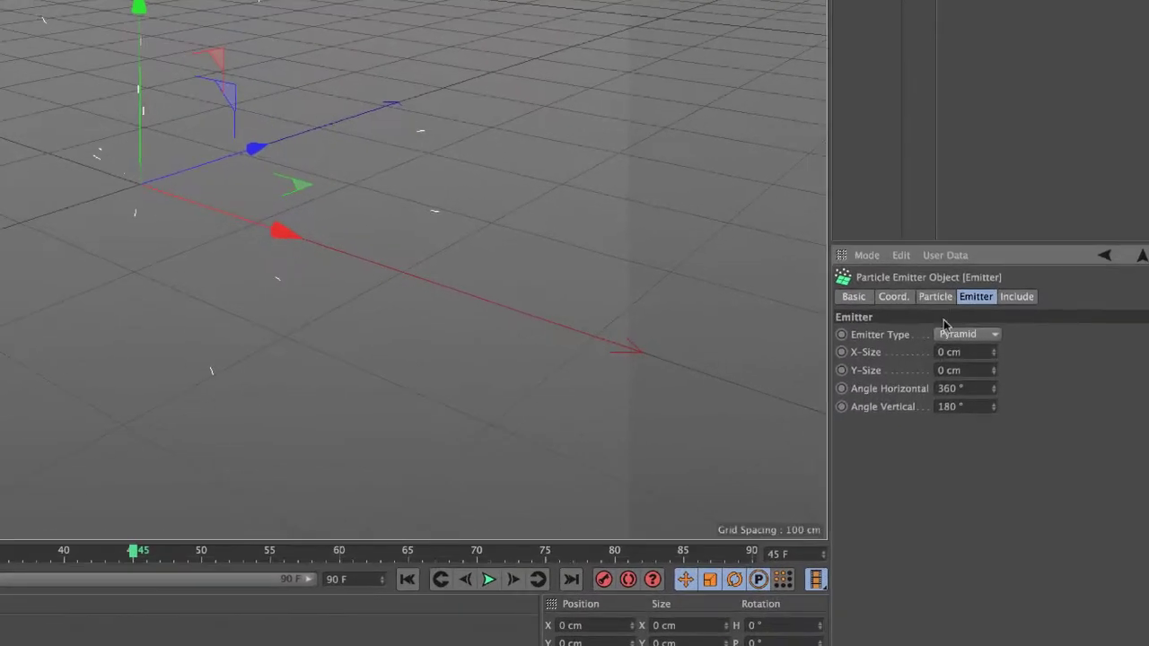
pyautogui.write('4000')
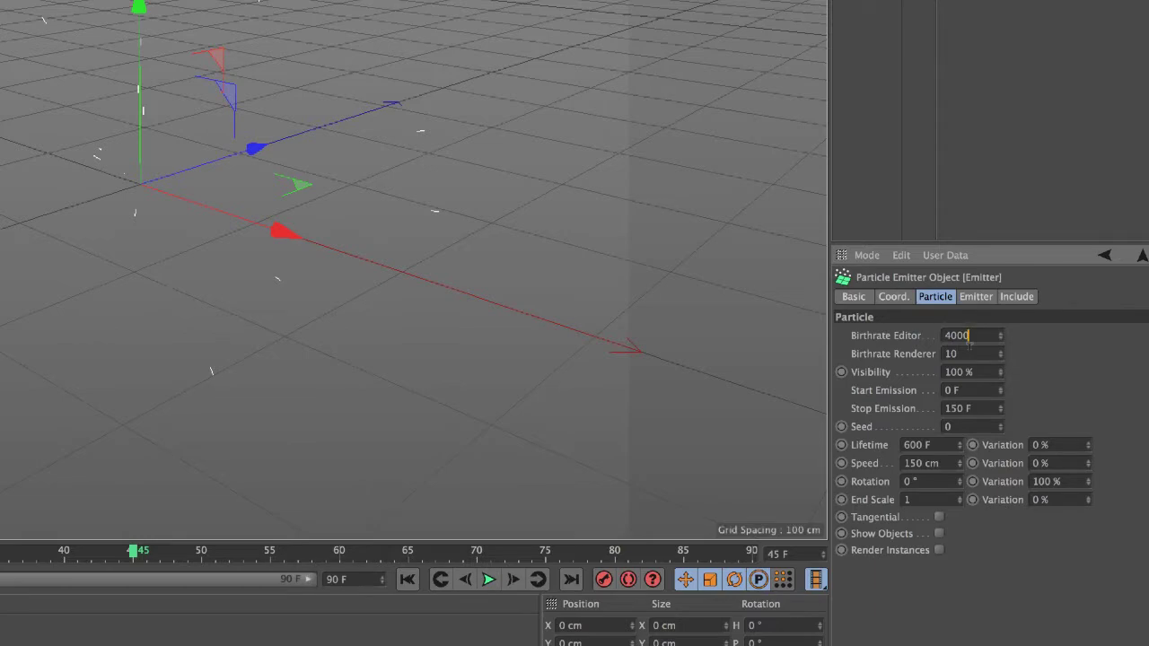
pyautogui.press('Tab')
pyautogui.write('4')
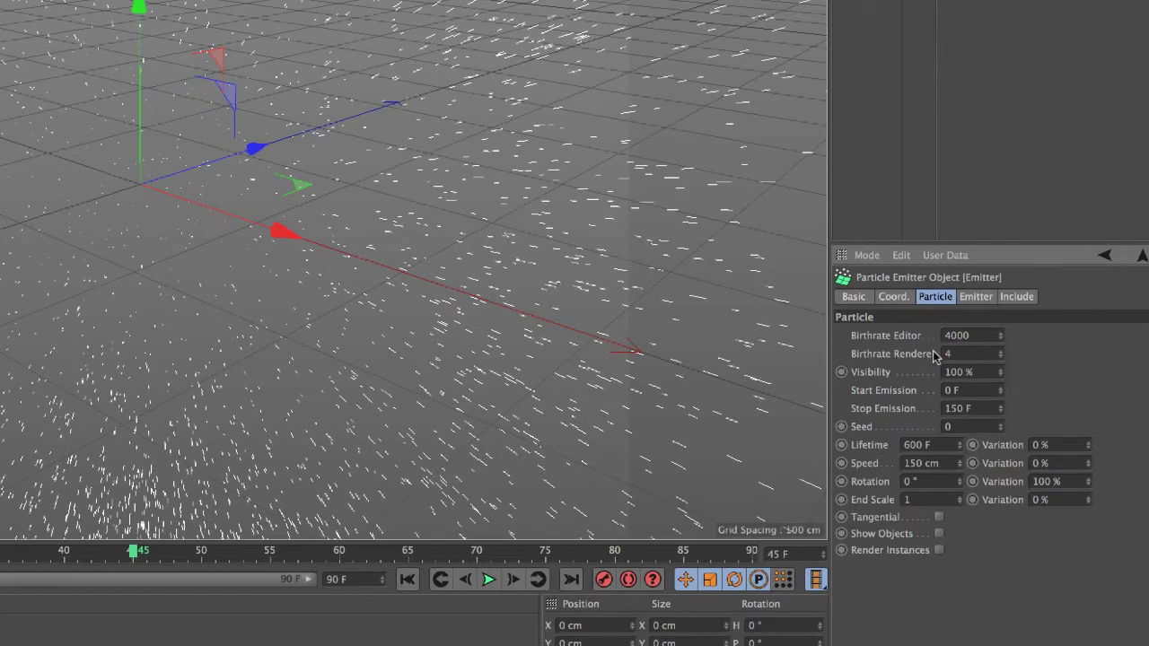
pyautogui.write('000')
# - Play the dense particle spray, pause it and render a preview frame
pyautogui.click(660, 549)
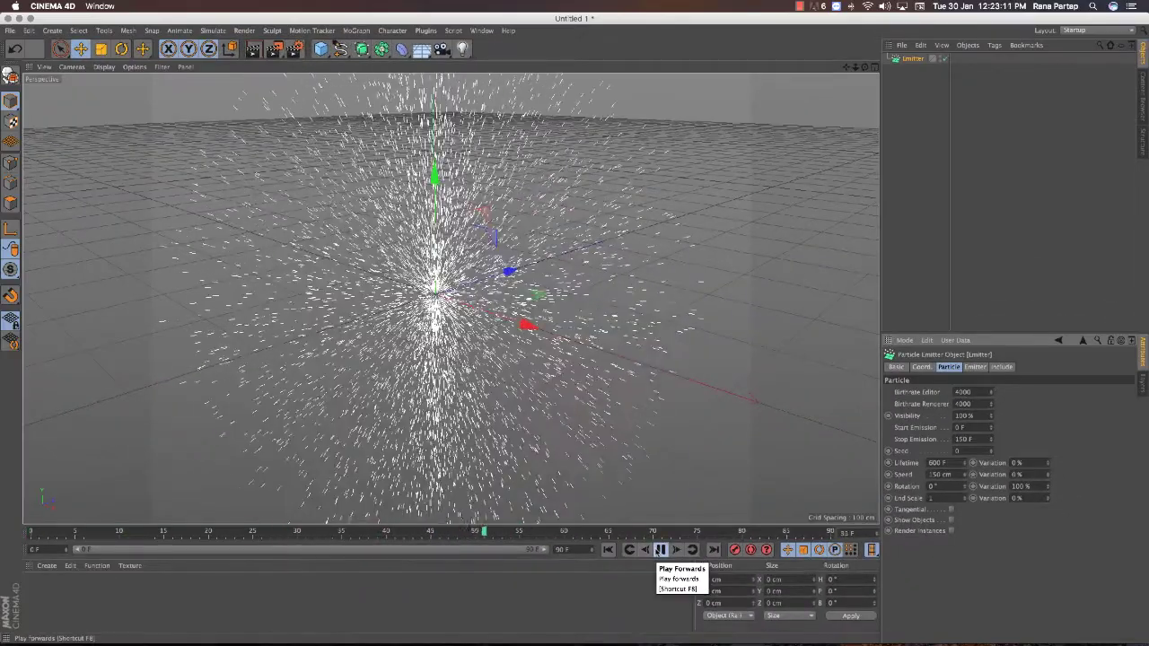
pyautogui.click(658, 550)
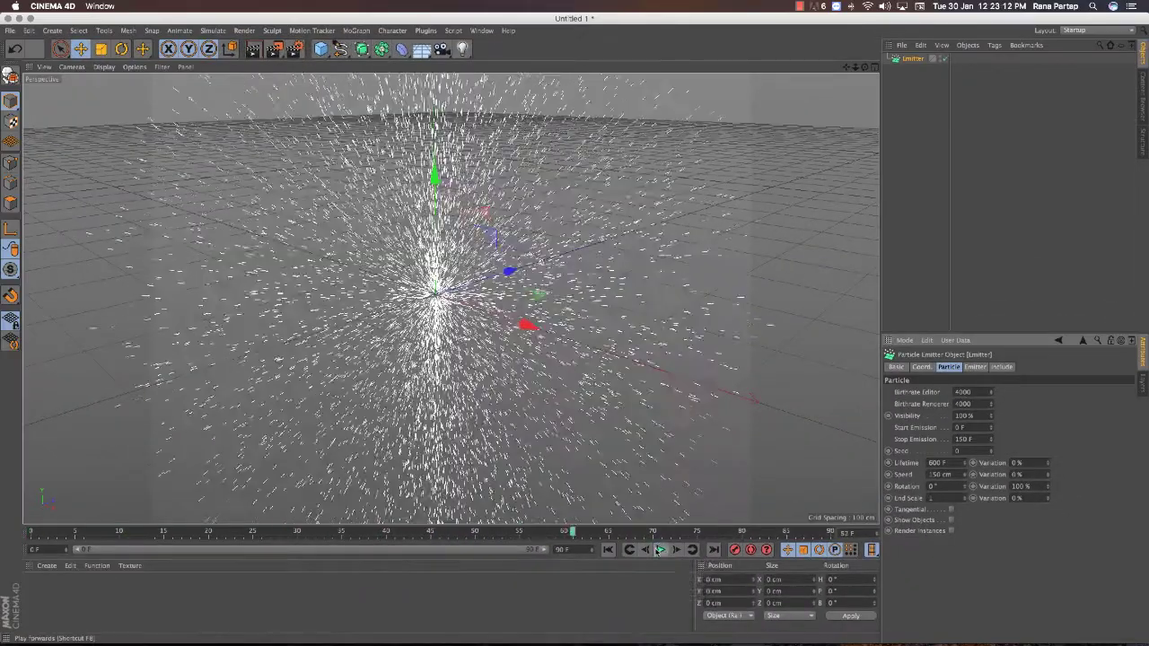
pyautogui.click(253, 49)
pyautogui.click(474, 288)
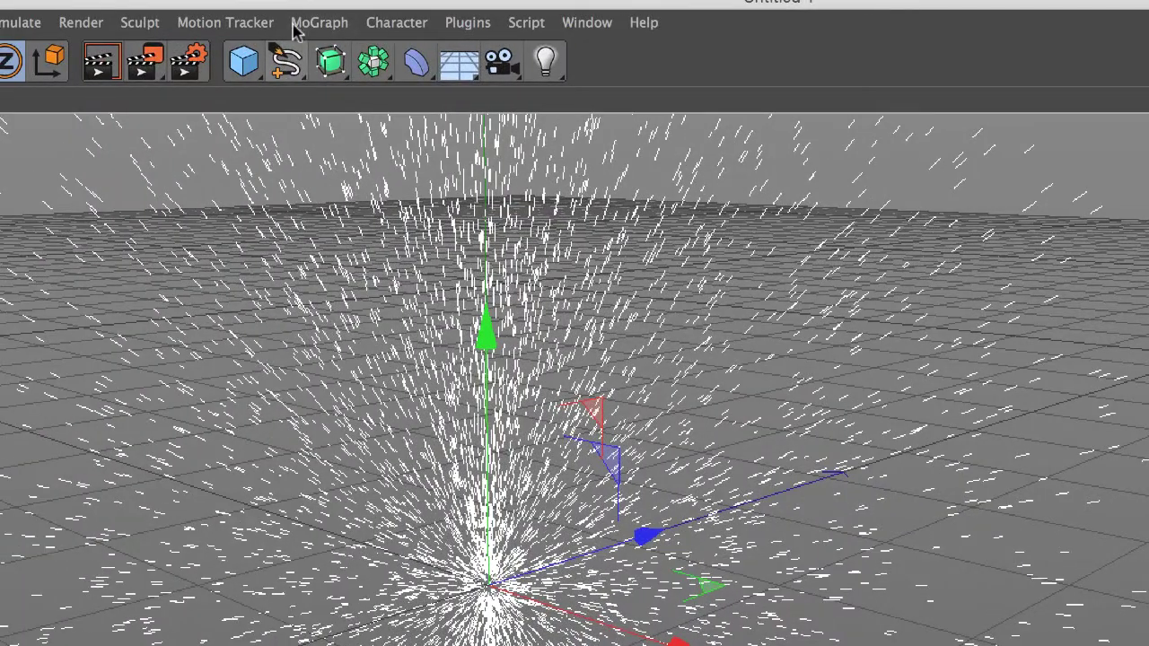
# - Add a Tracer linked to the Emitter, then replay and render frame 64 to check the trails
pyautogui.click(294, 27)
pyautogui.click(341, 335)
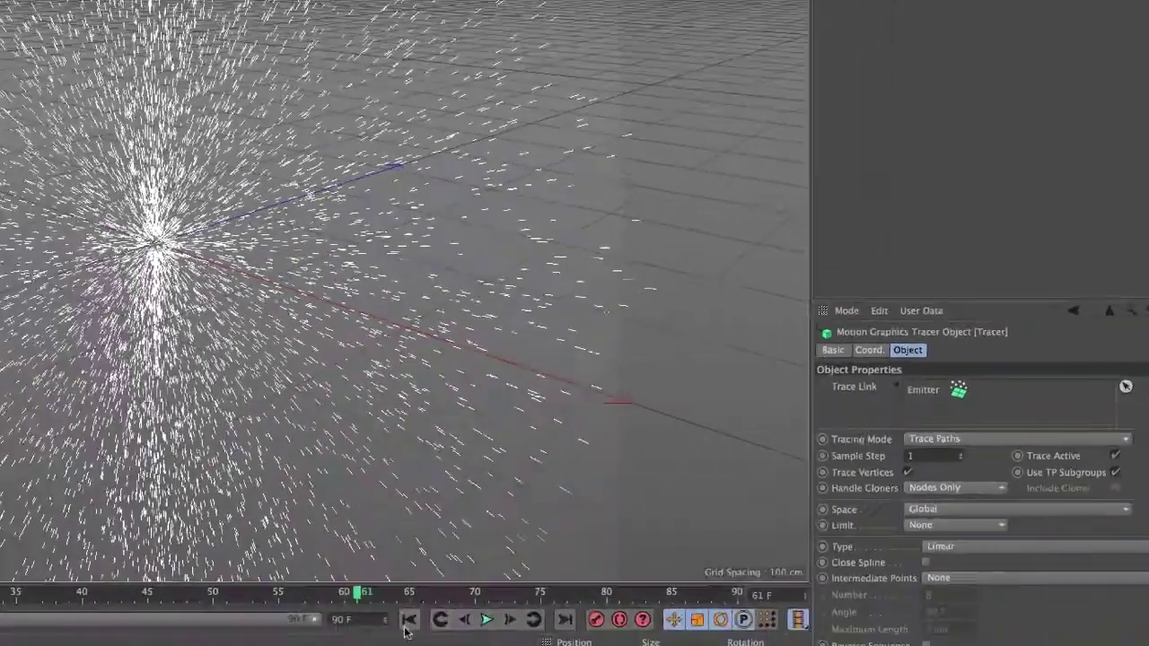
pyautogui.click(407, 621)
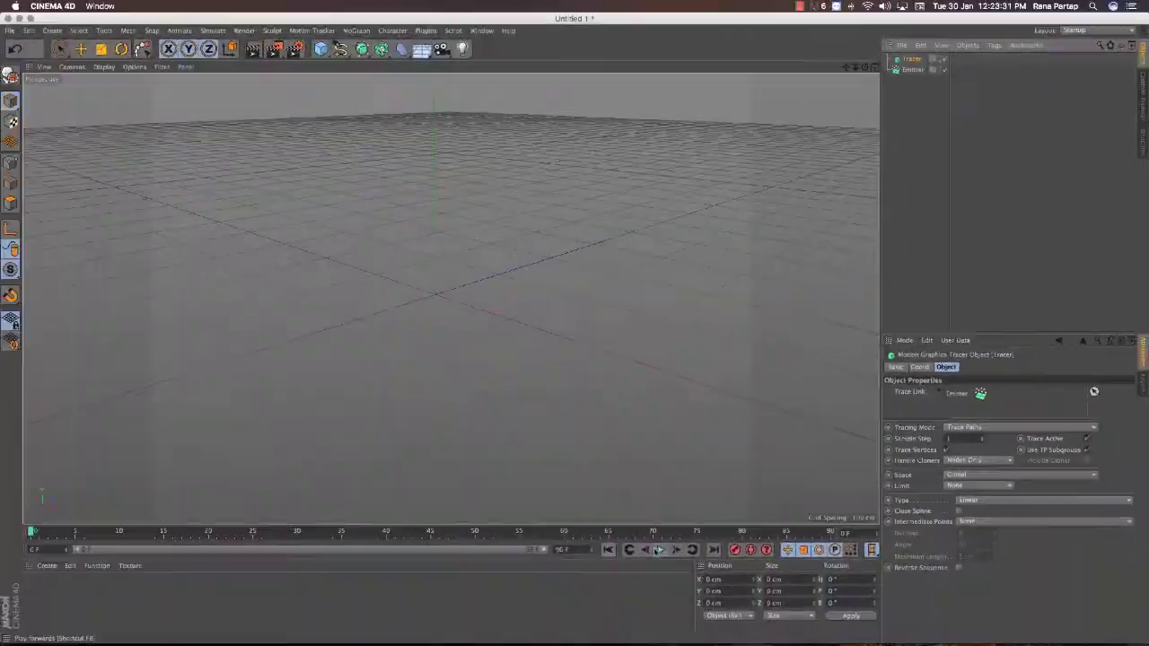
pyautogui.click(660, 549)
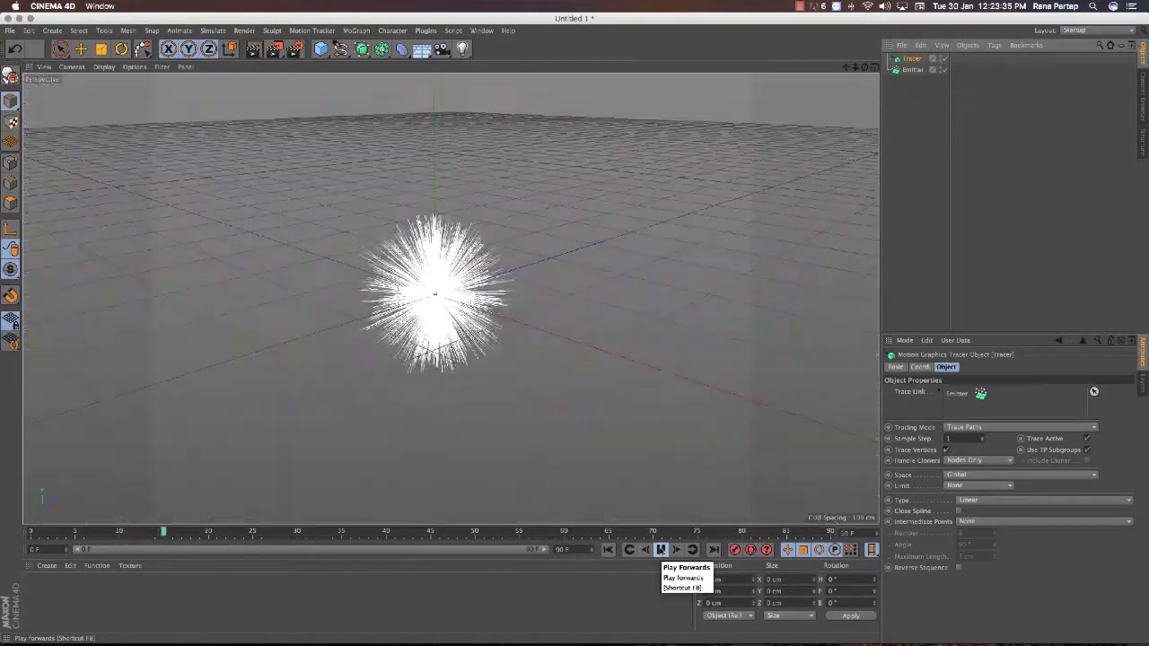
pyautogui.click(661, 550)
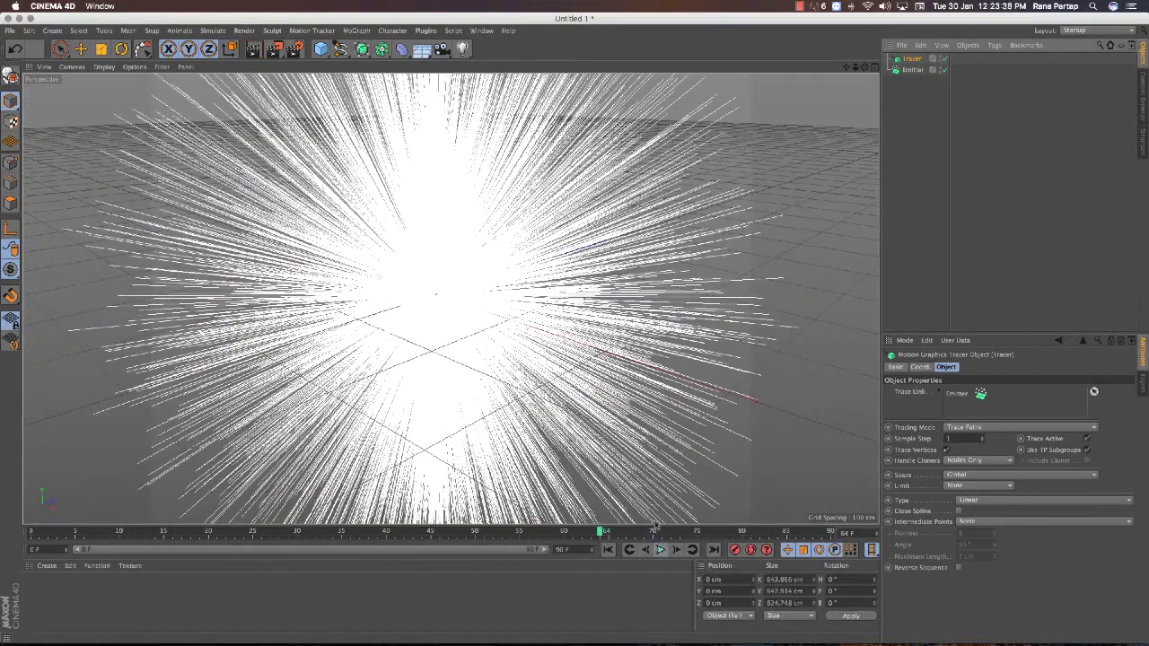
pyautogui.click(253, 50)
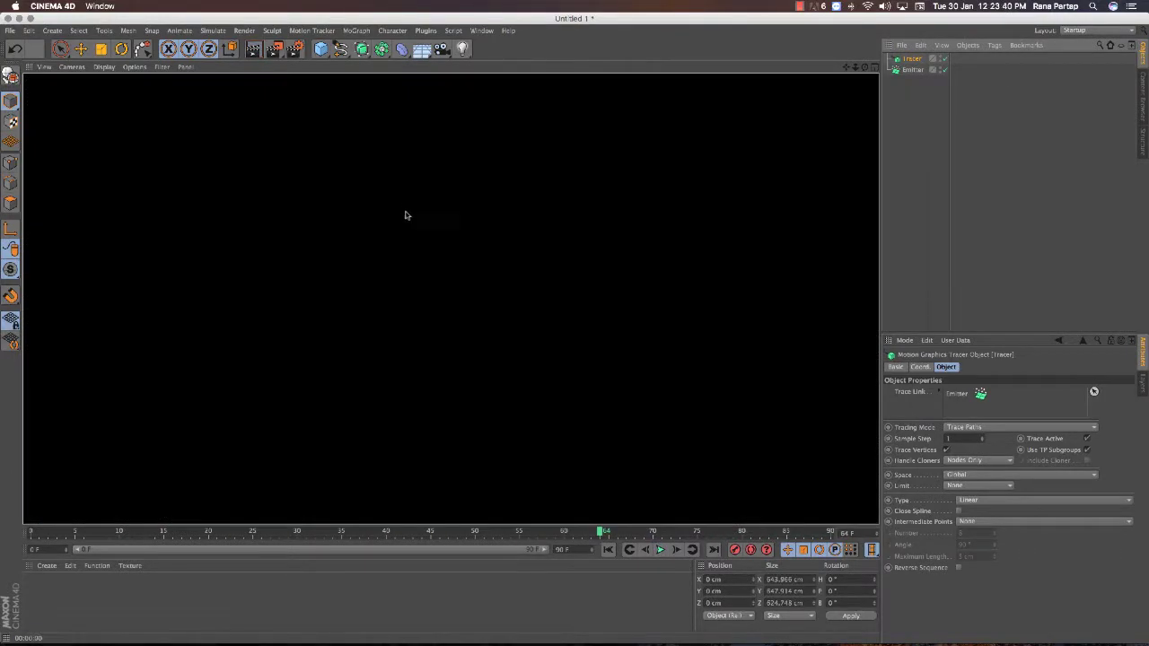
pyautogui.click(660, 550)
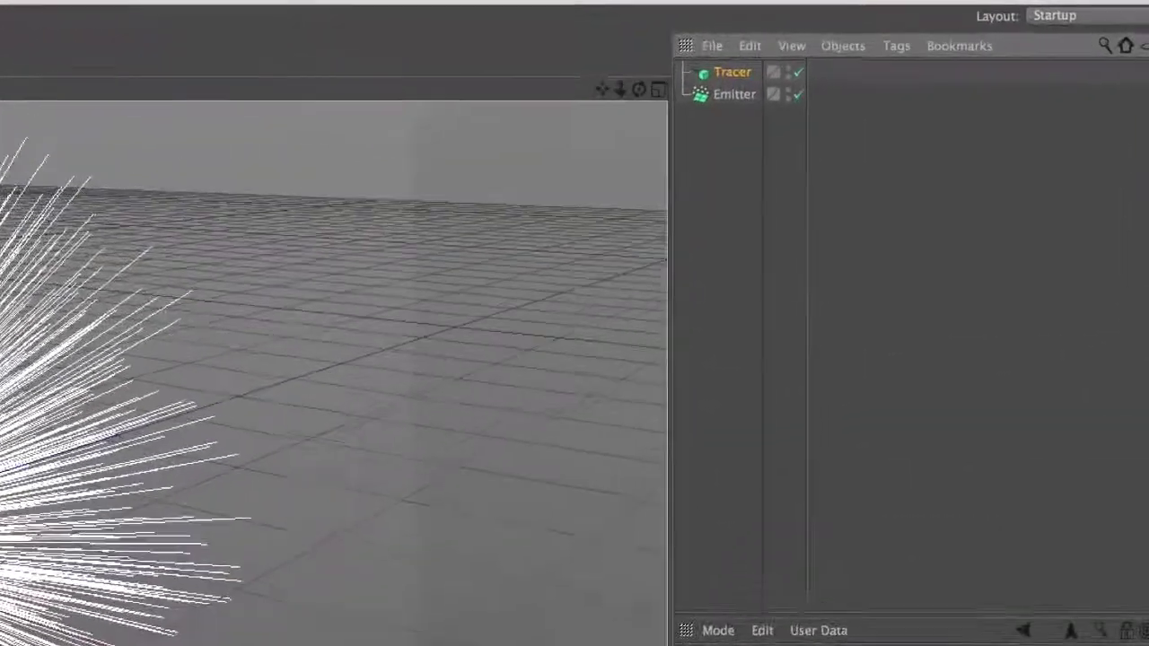
# - Give the emitter emission frames 3–5, 1400 F lifetime (100% variation), 450 cm speed (90% variation)
pyautogui.click(715, 98)
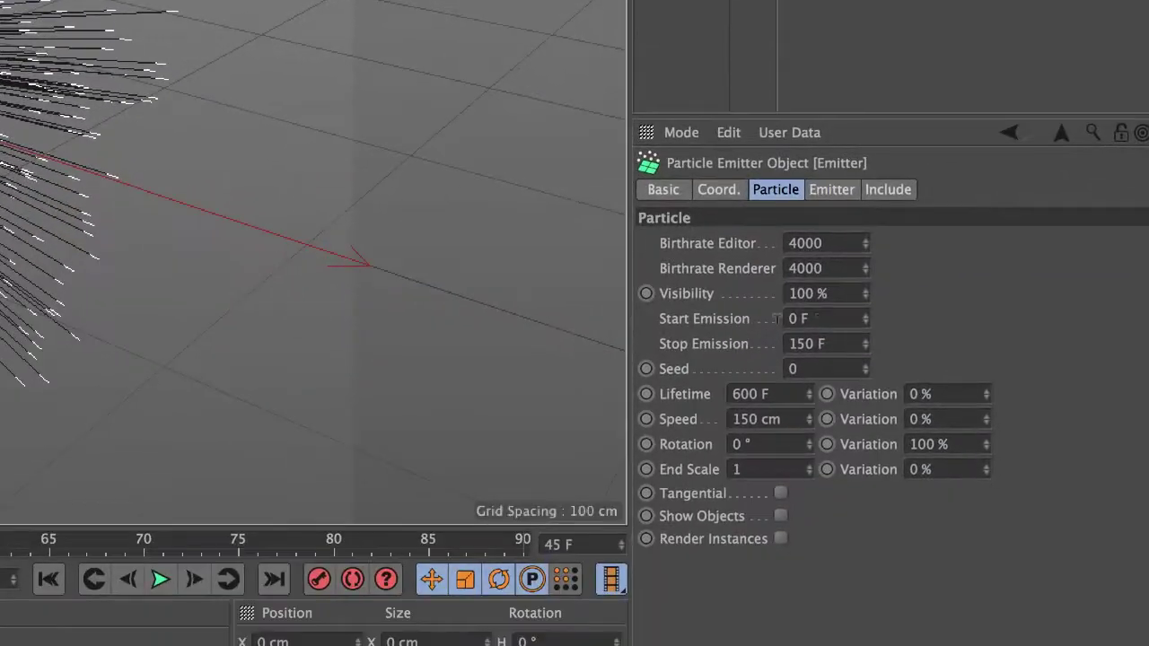
pyautogui.click(797, 319)
pyautogui.write('3')
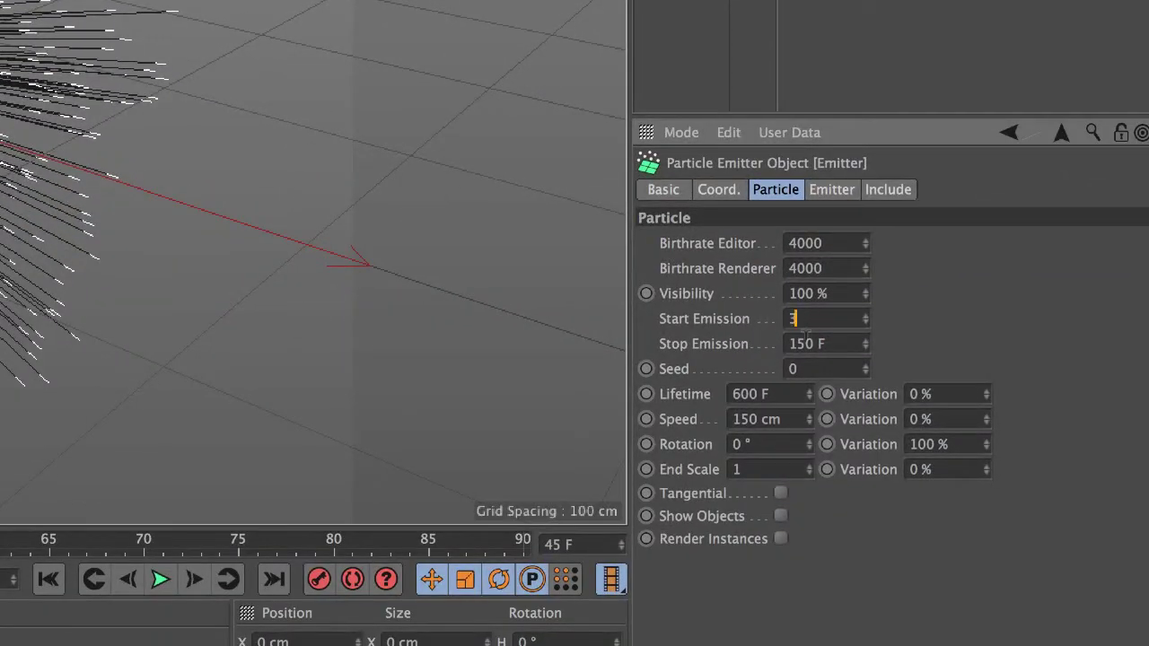
pyautogui.press('Return')
pyautogui.press('Return')
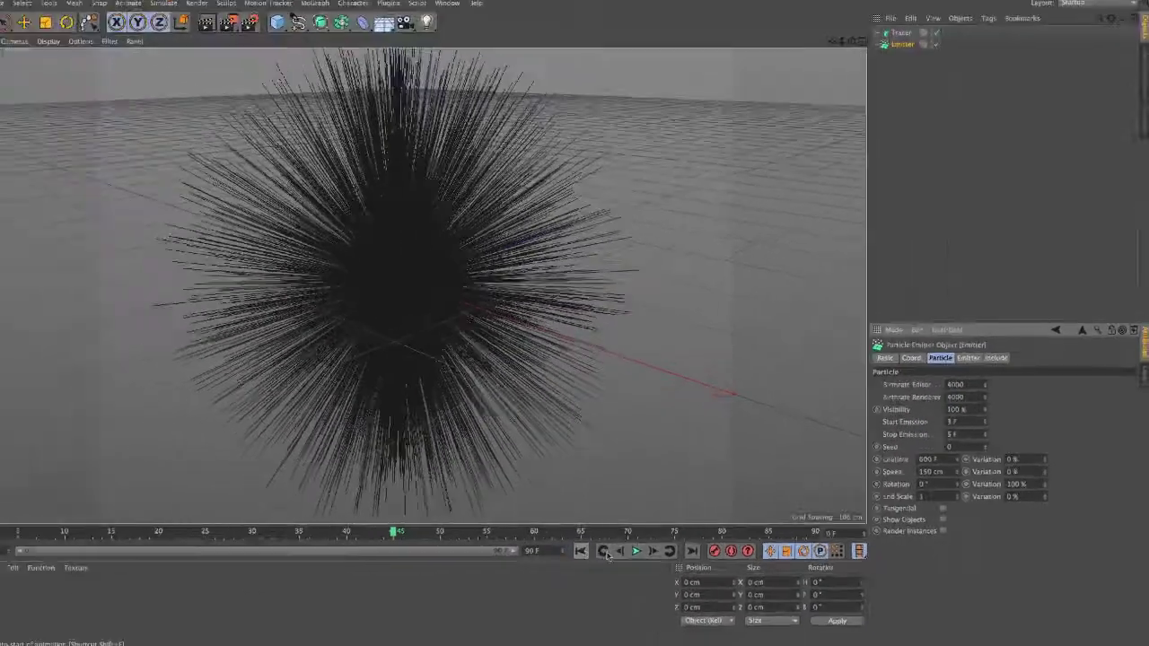
pyautogui.click(661, 550)
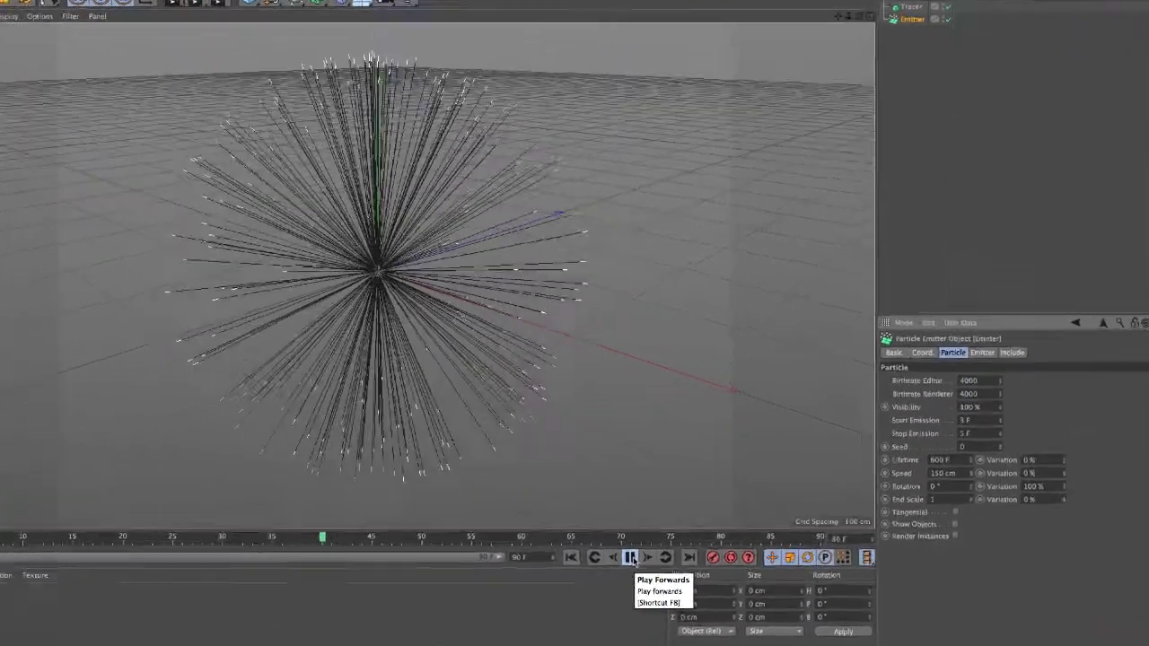
pyautogui.click(631, 558)
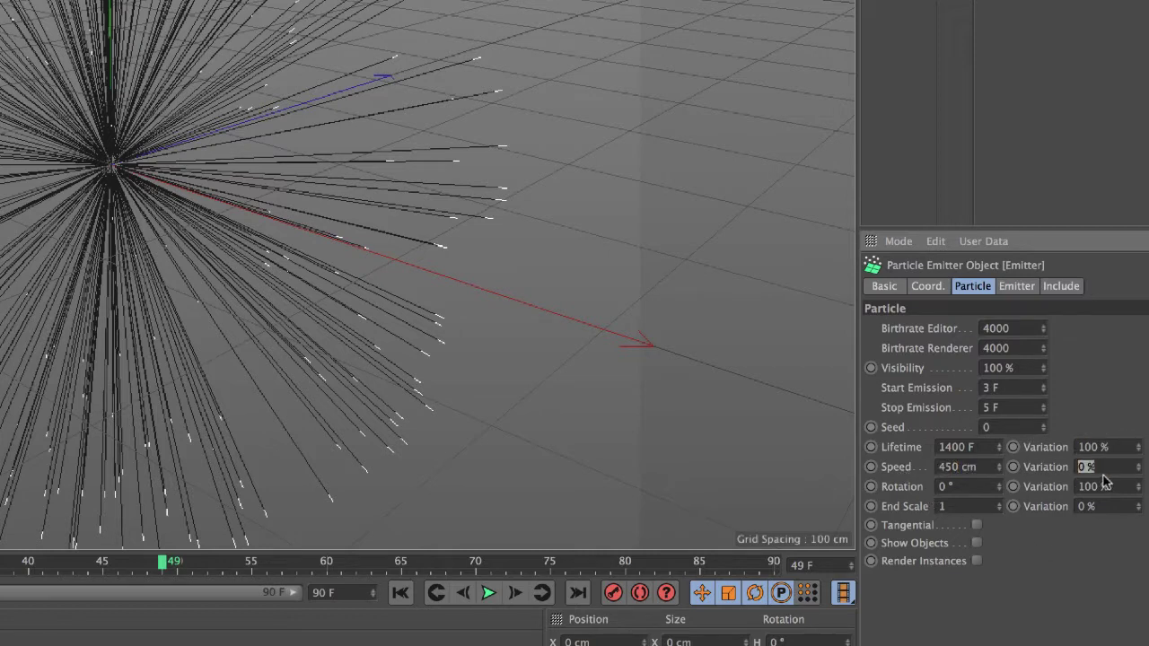
pyautogui.write('50')
pyautogui.press('Return')
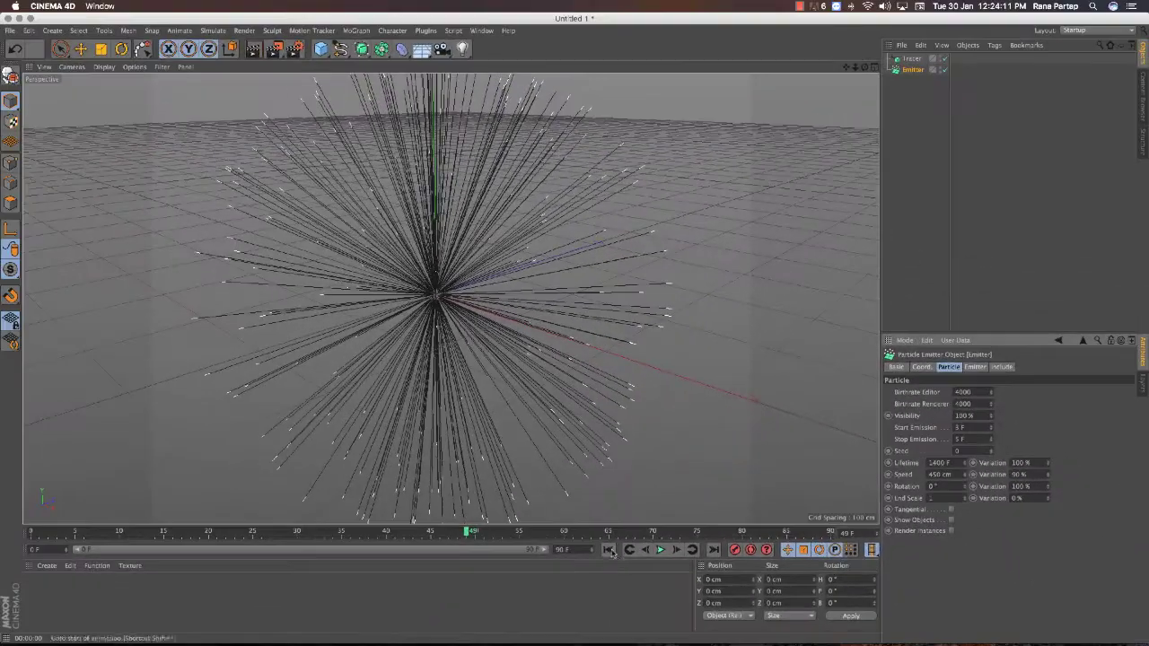
pyautogui.click(608, 550)
pyautogui.click(661, 550)
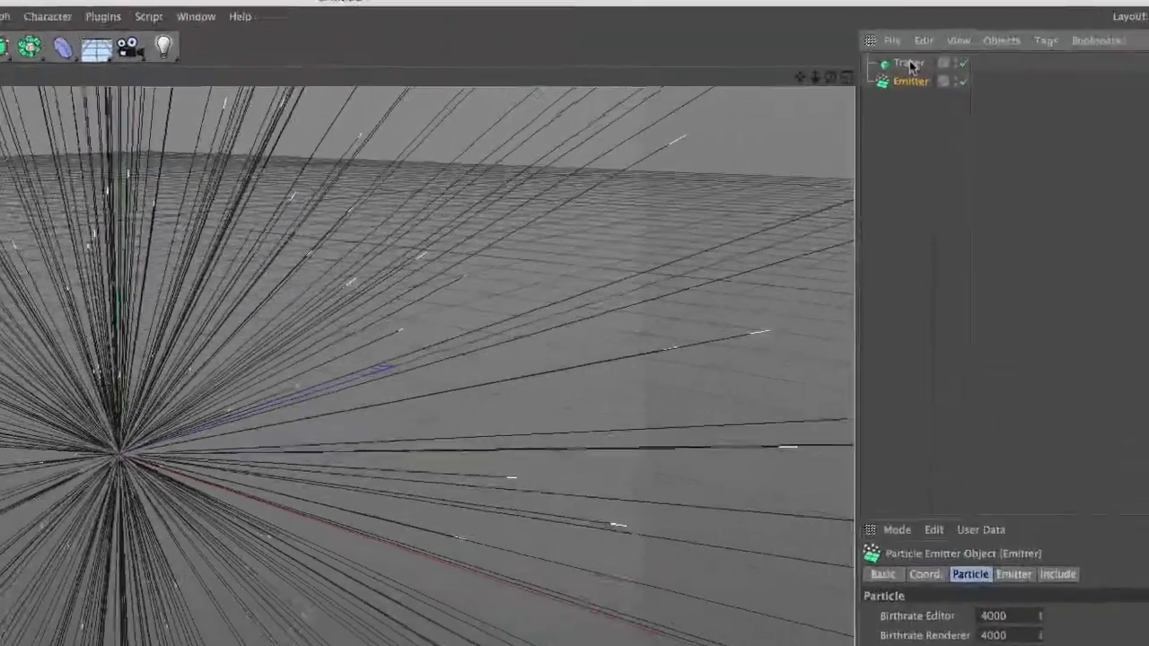
# - Add a Sweep holding a 2 cm, 6-sided n-Side profile and the Tracer, then preview the tubes
pyautogui.click(916, 59)
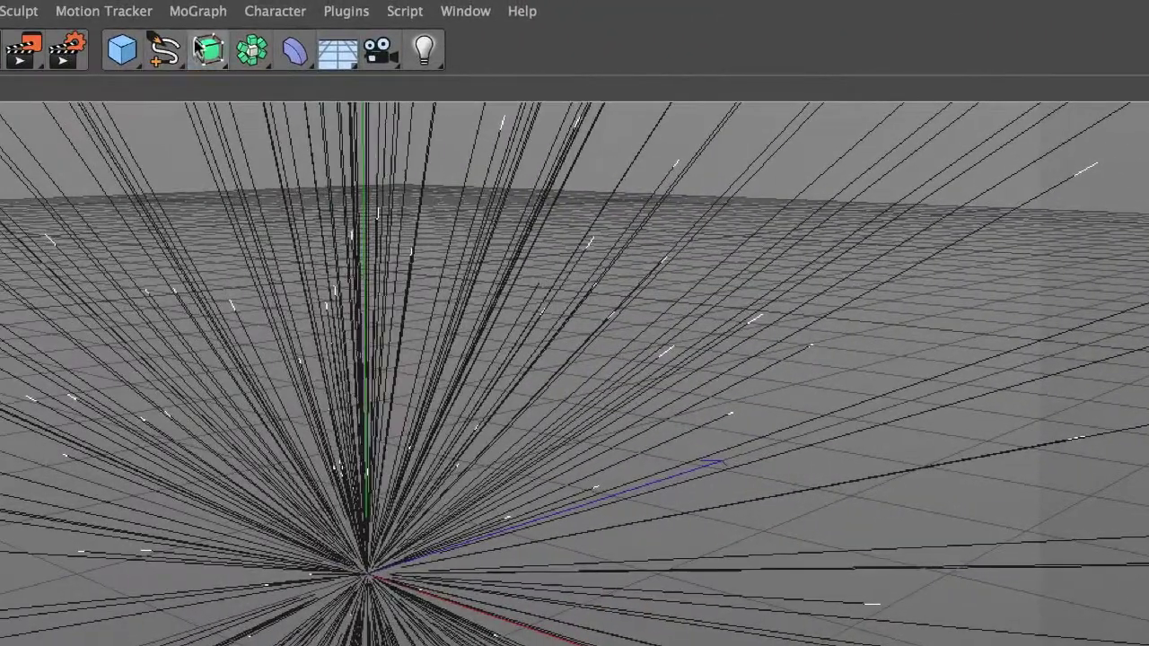
pyautogui.moveTo(209, 49); pyautogui.dragTo(254, 182)
pyautogui.moveTo(165, 50); pyautogui.dragTo(265, 214)
pyautogui.click(265, 212)
pyautogui.write('2')
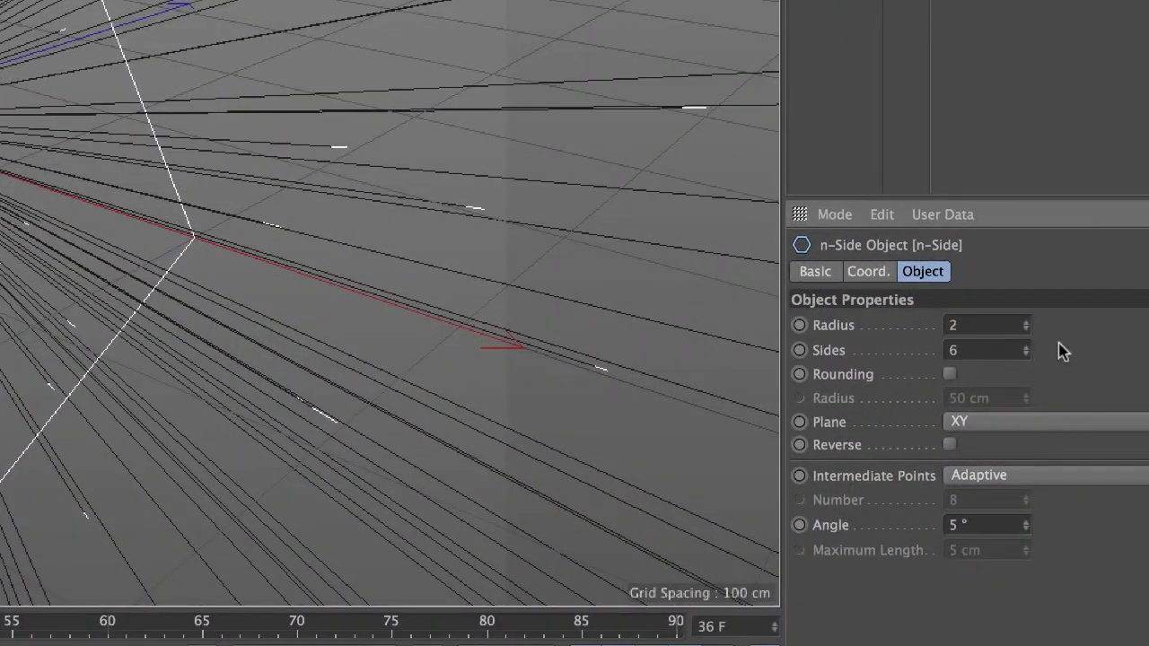
pyautogui.press('Return')
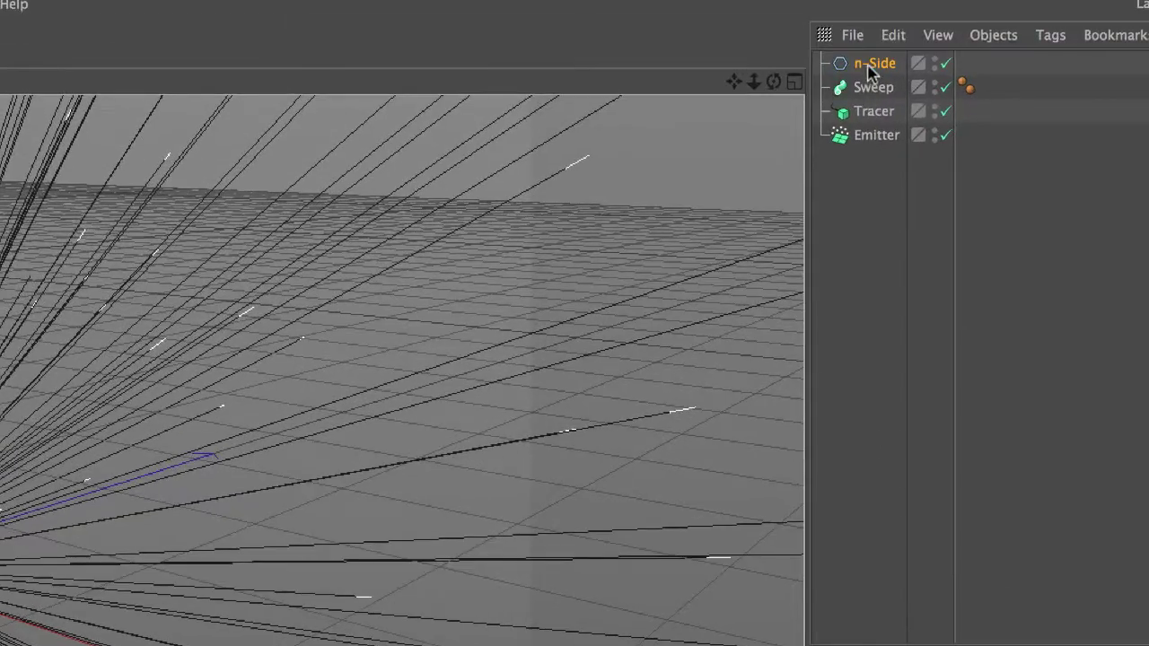
pyautogui.moveTo(875, 64)
pyautogui.mouseDown()
pyautogui.moveTo(884, 96)
pyautogui.moveTo(879, 86)
pyautogui.mouseUp()
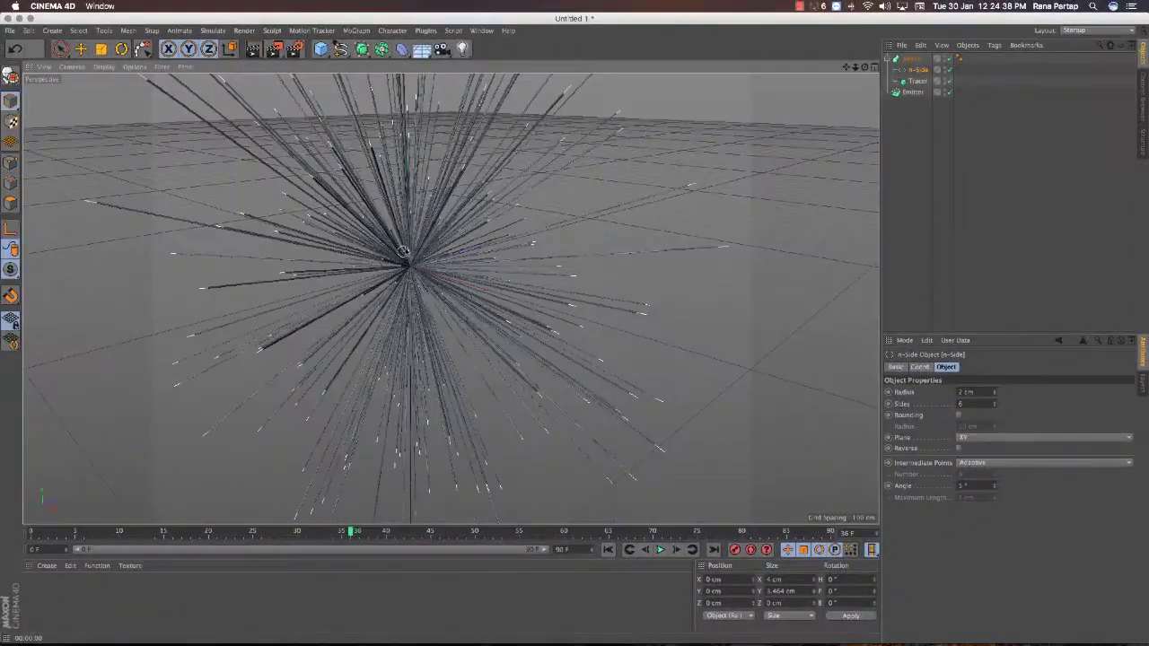
pyautogui.click(658, 551)
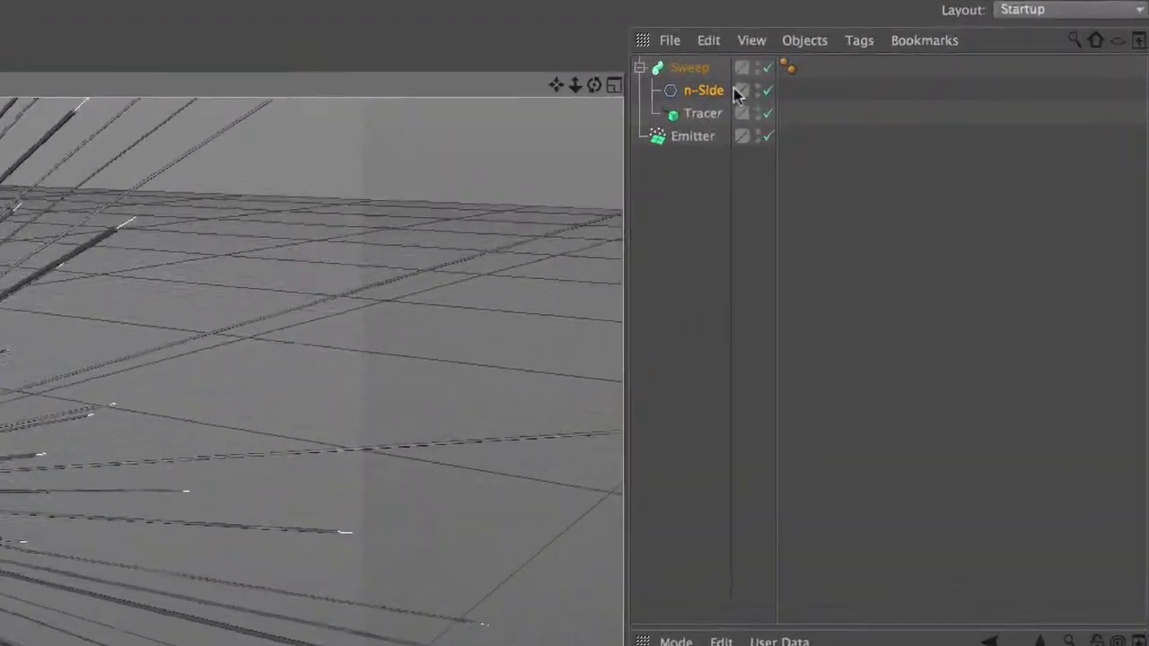
# - Set the Tracer's Limit to From End with amount 17 and replay the shortened streaks
pyautogui.click(701, 113)
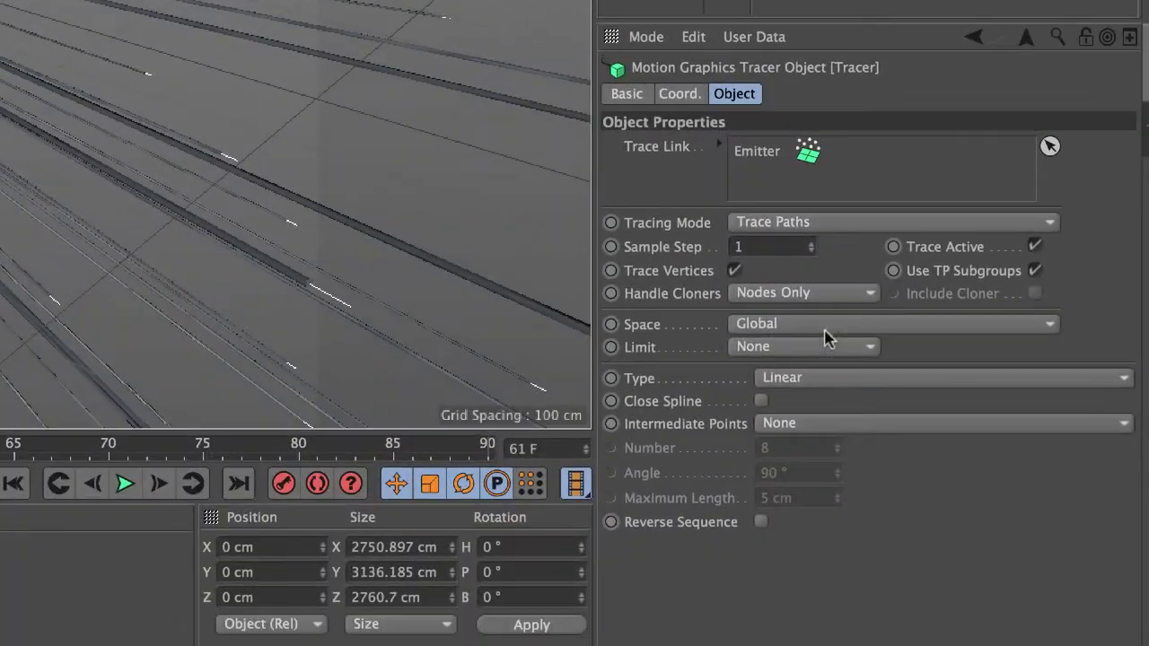
pyautogui.click(808, 347)
pyautogui.click(813, 420)
pyautogui.write('16')
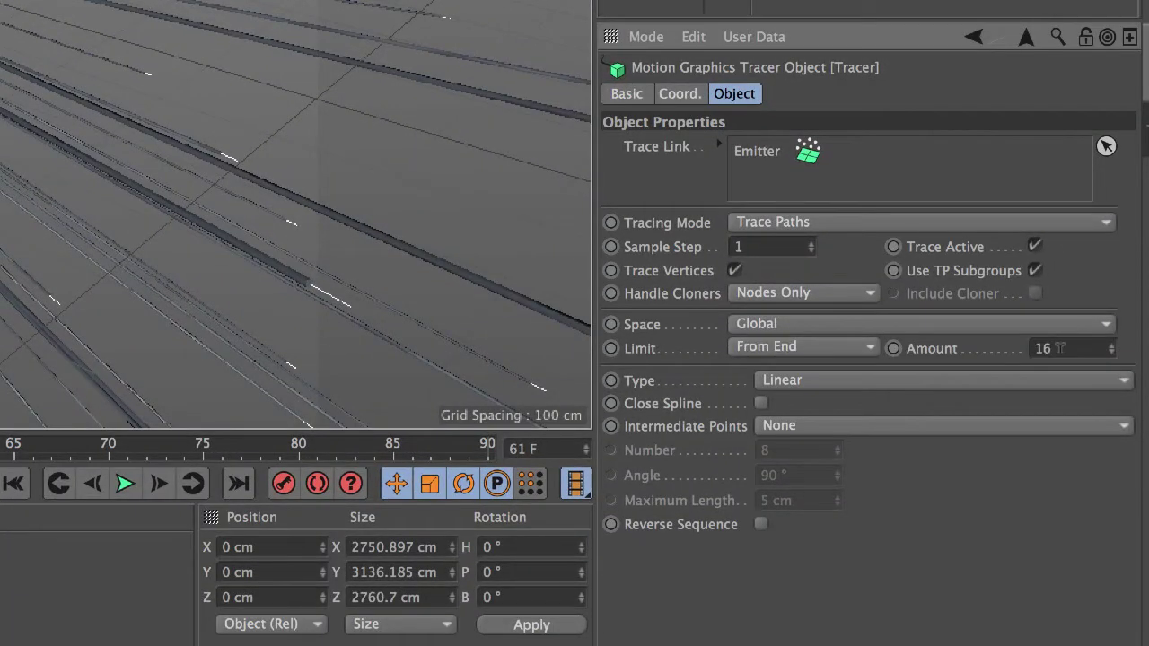
pyautogui.scroll(1, 1059, 348)
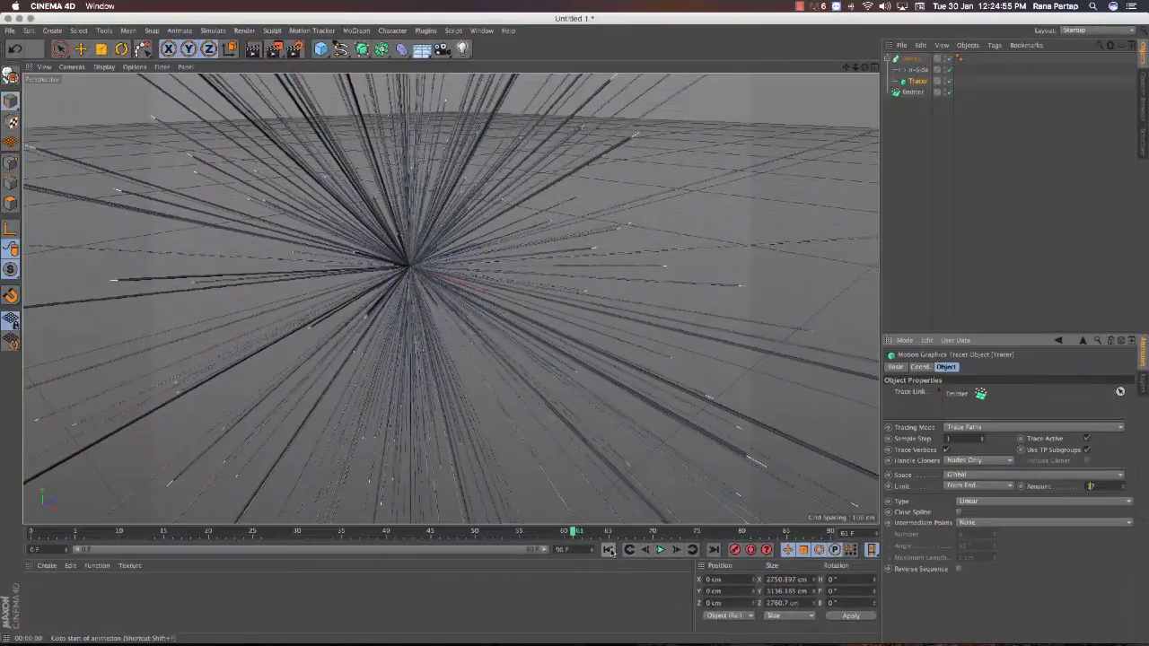
pyautogui.click(608, 549)
pyautogui.click(661, 549)
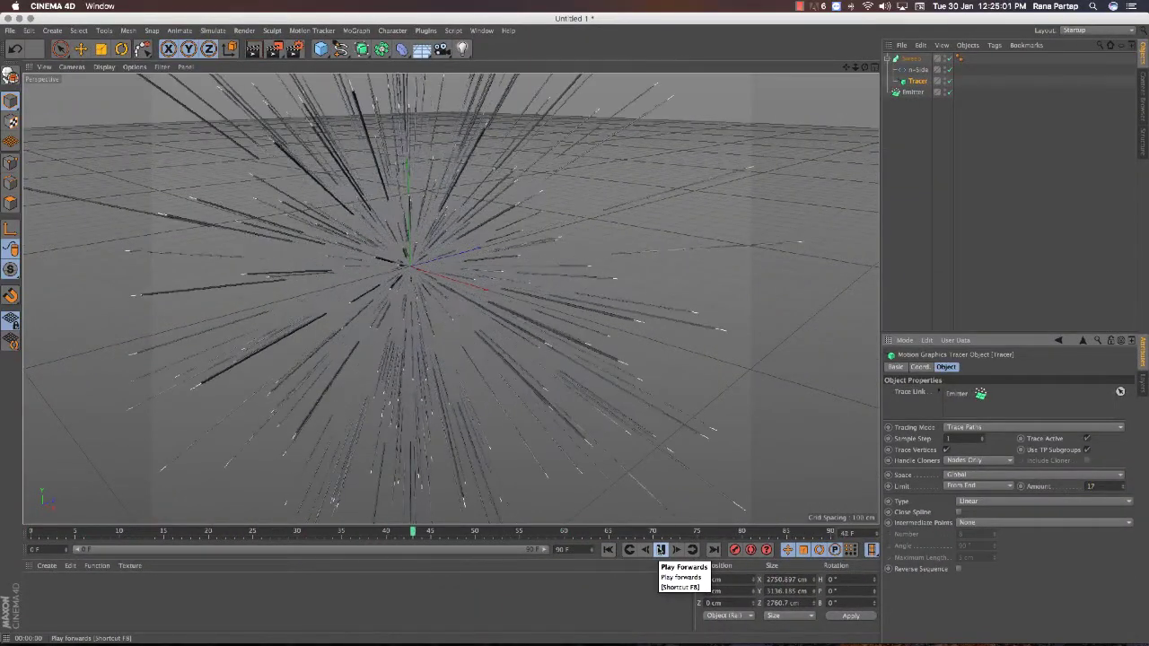
pyautogui.click(661, 549)
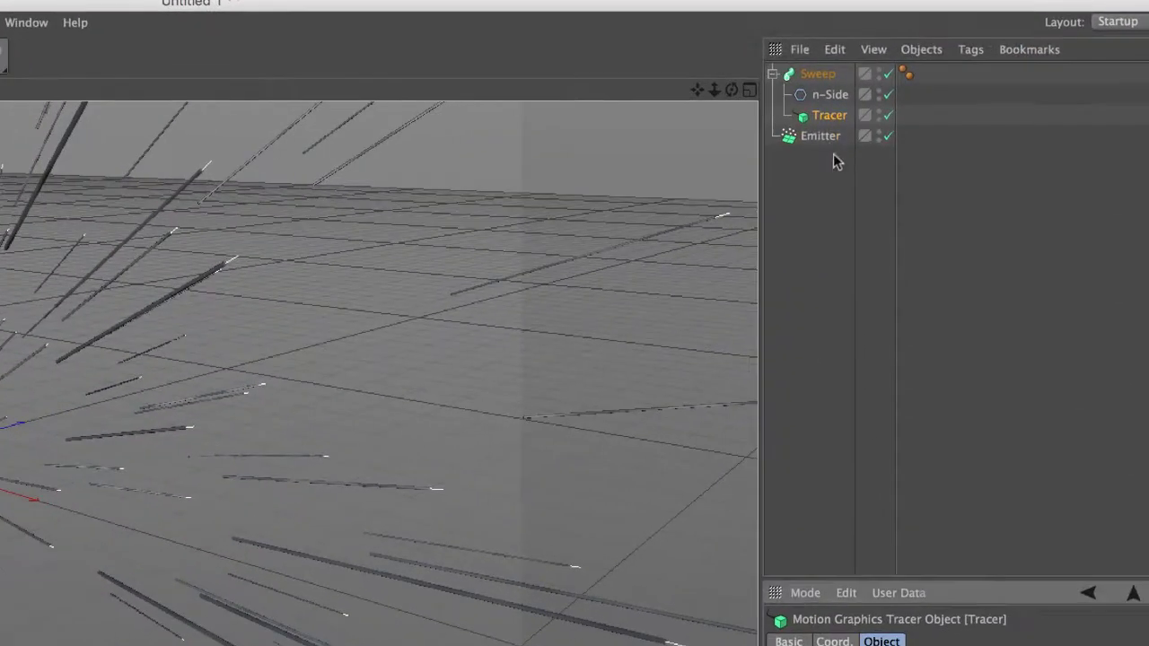
pyautogui.click(918, 94)
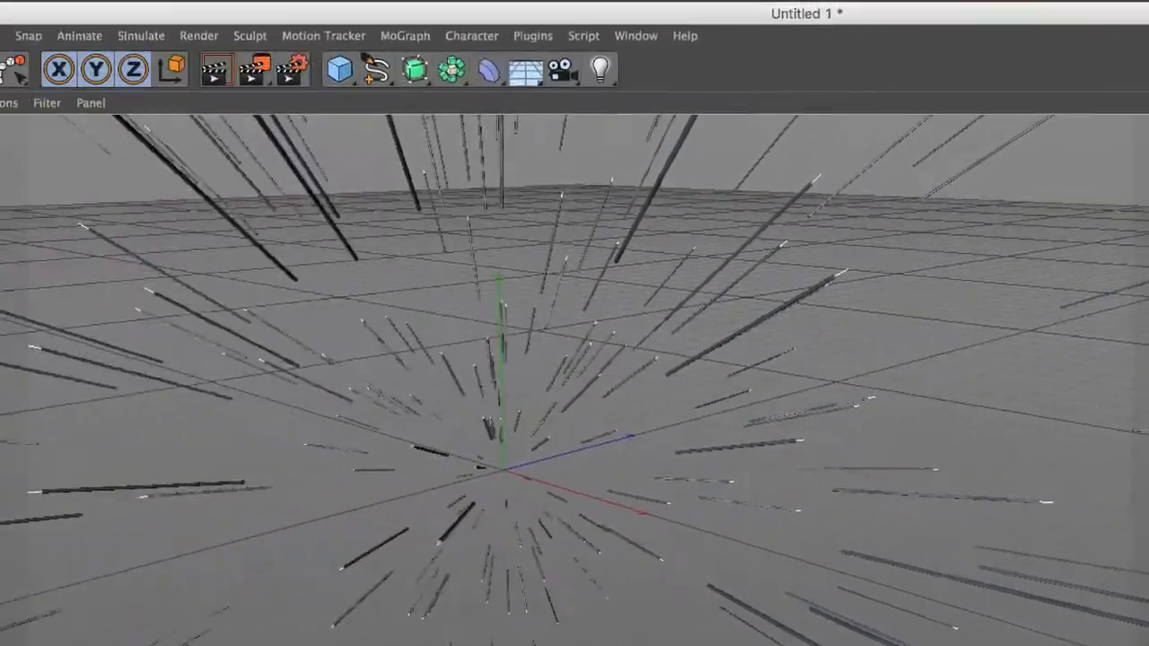
# - Add a Gravity force with 250 cm acceleration and play to frame 60
pyautogui.click(213, 38)
pyautogui.moveTo(217, 120)
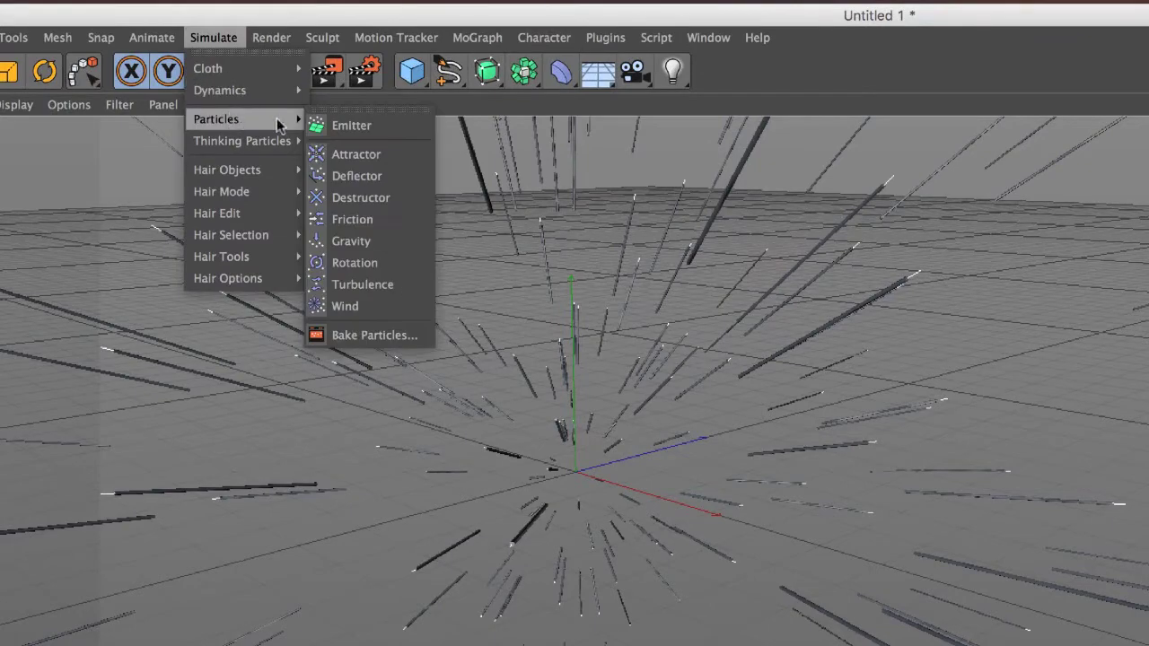
pyautogui.click(351, 241)
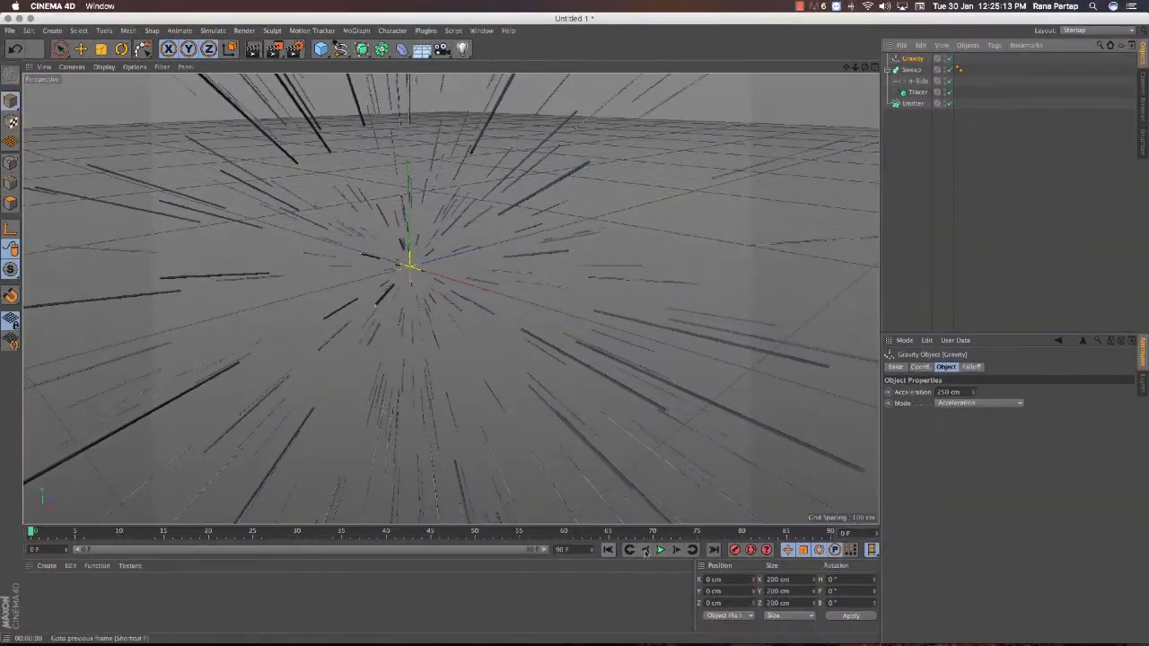
pyautogui.click(659, 550)
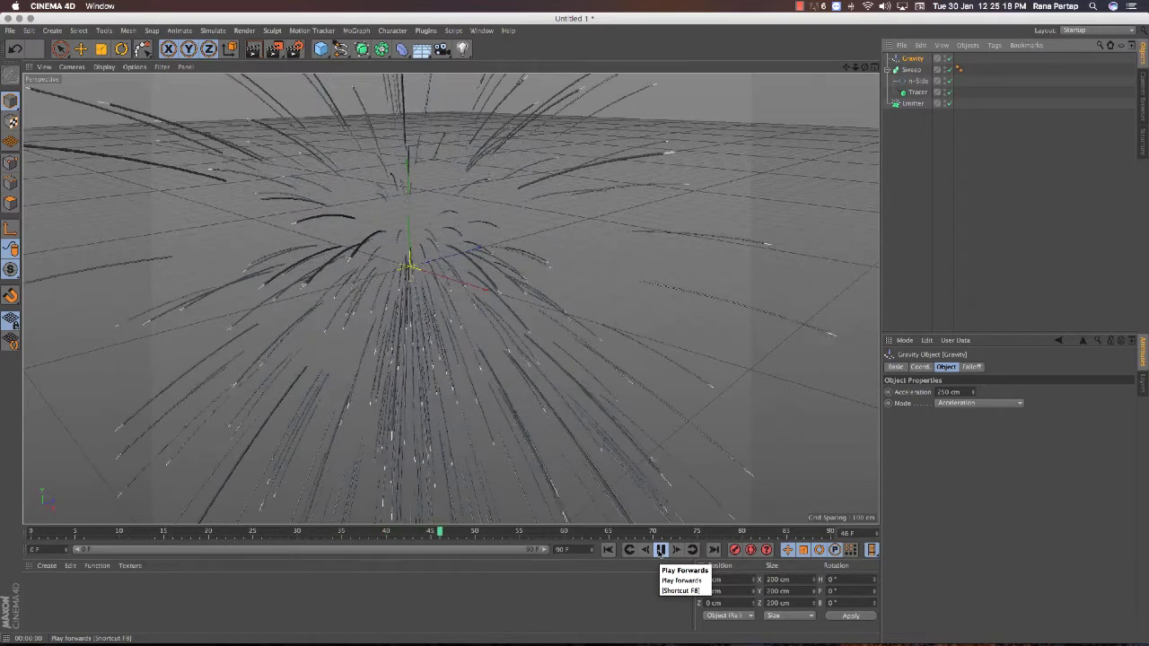
pyautogui.click(660, 550)
# - Render a preview of the streaks arcing downward under gravity
pyautogui.click(247, 31)
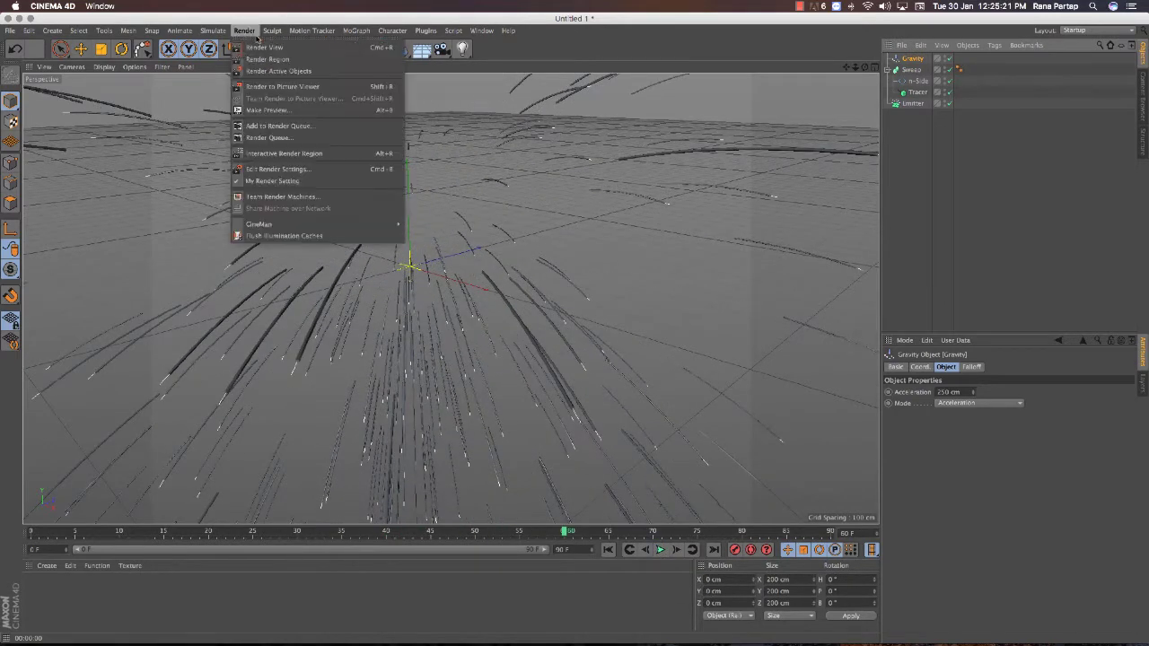
pyautogui.click(254, 32)
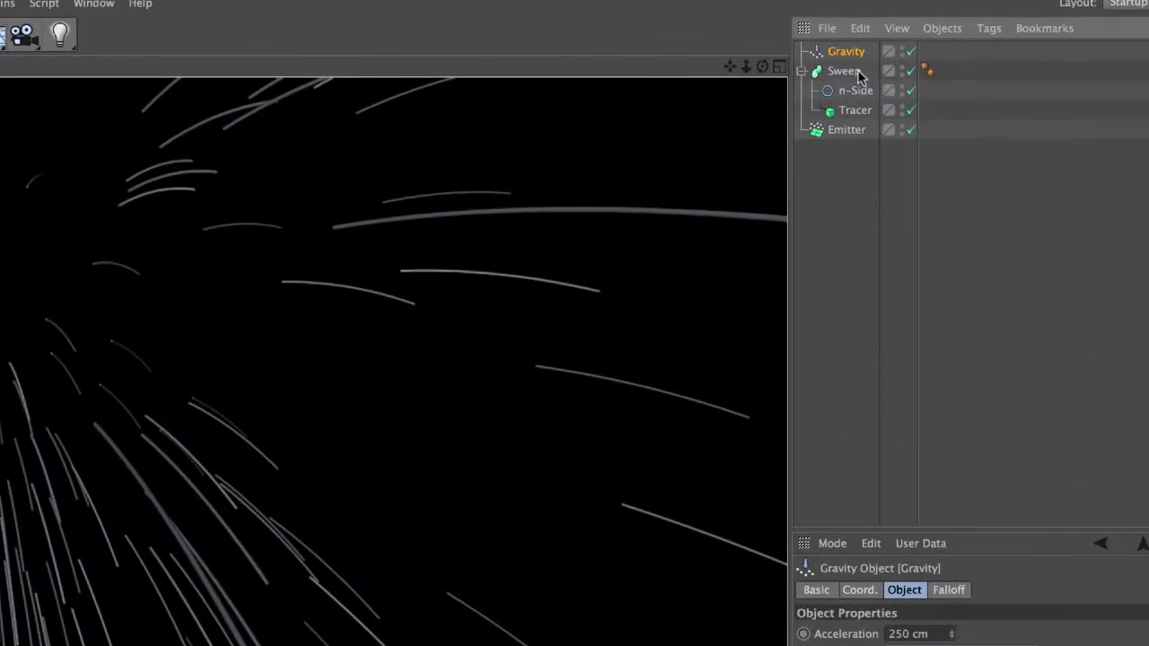
pyautogui.click(912, 69)
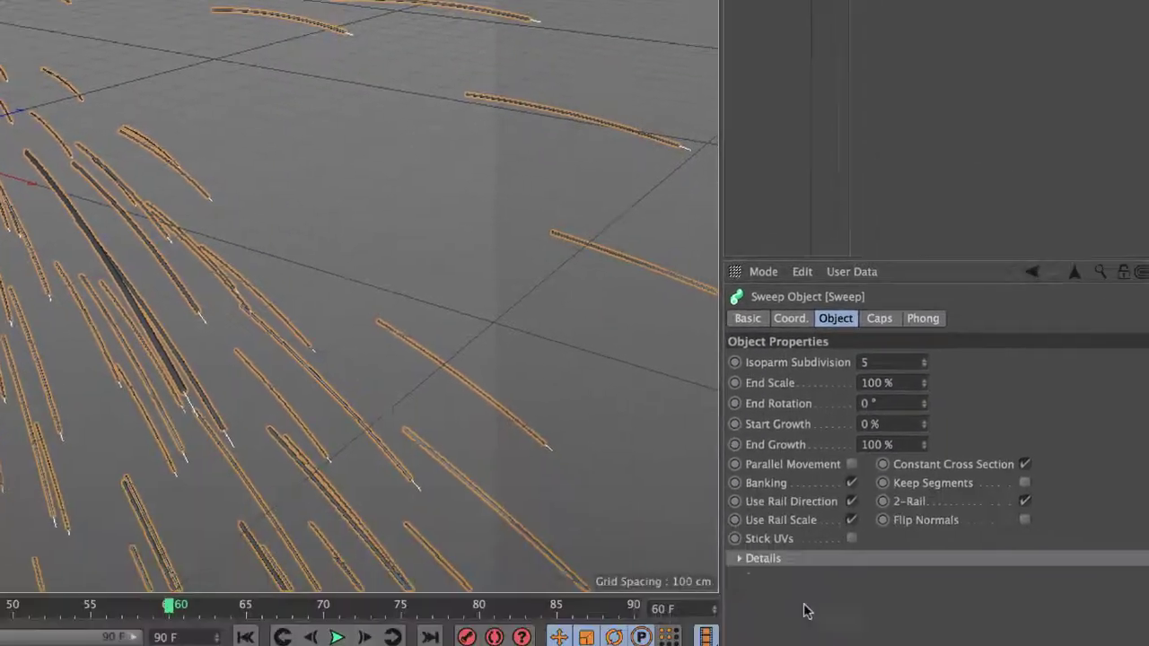
pyautogui.click(740, 558)
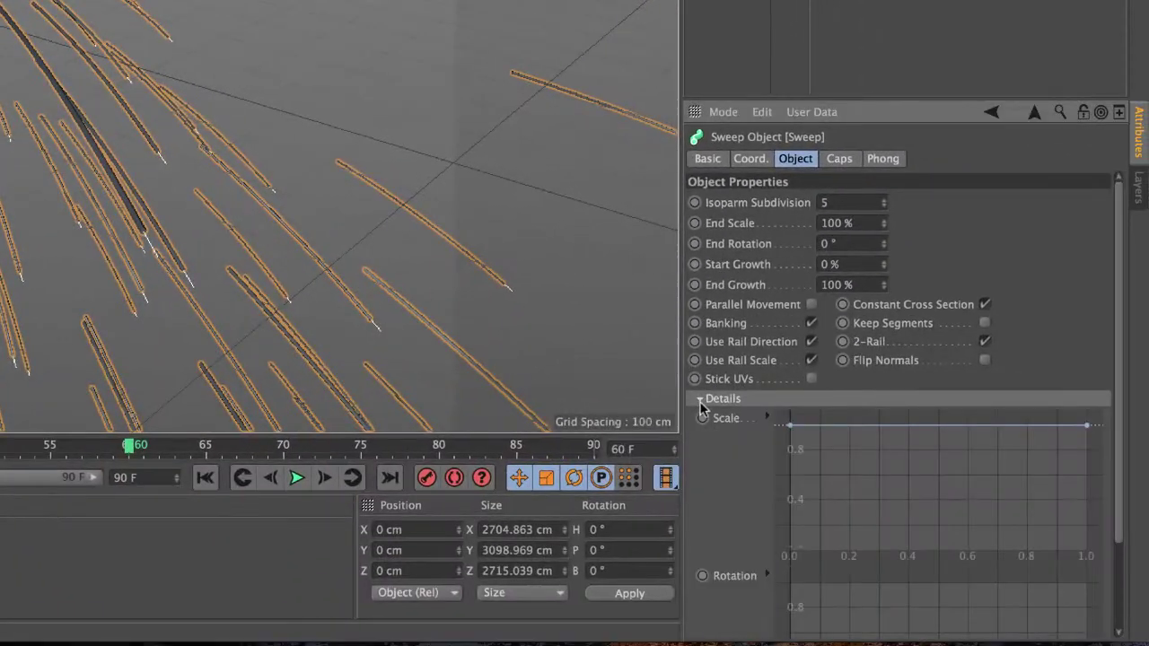
# - Reshape the Sweep's Scale curve: both ends at 0, peak about 0.3 near 0.75
pyautogui.keyDown('ctrl'); pyautogui.click(986, 426); pyautogui.keyUp('ctrl')
pyautogui.moveTo(1084, 426)
pyautogui.mouseDown()
pyautogui.moveTo(1093, 553)
pyautogui.moveTo(1075, 522)
pyautogui.mouseUp()
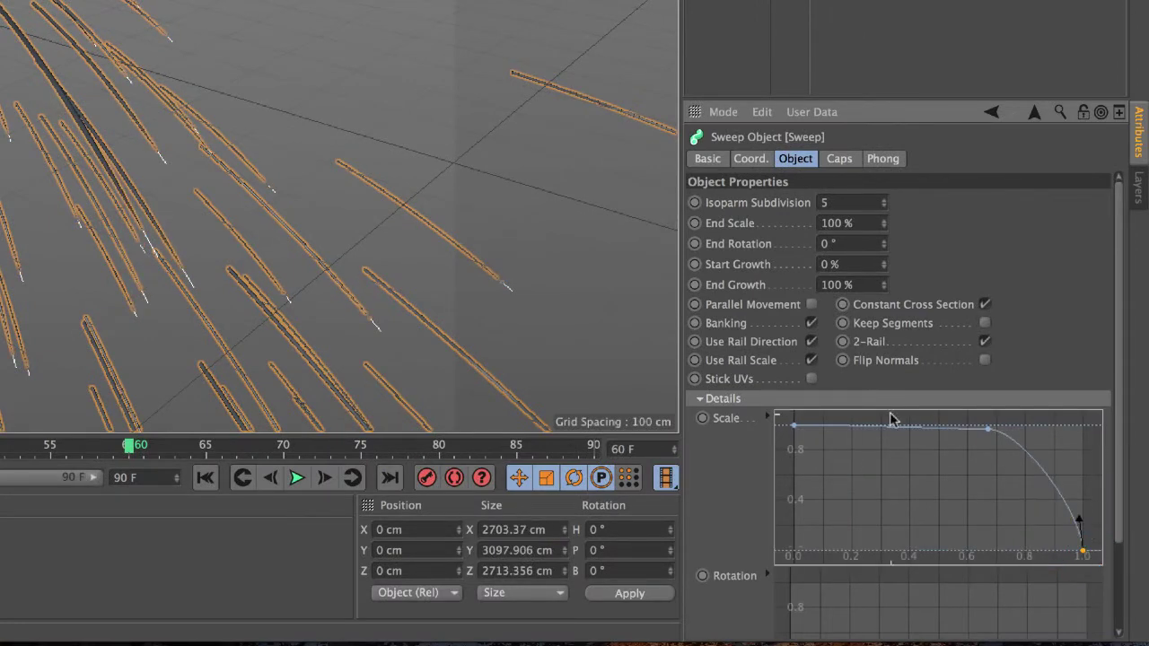
pyautogui.moveTo(795, 427); pyautogui.dragTo(804, 551)
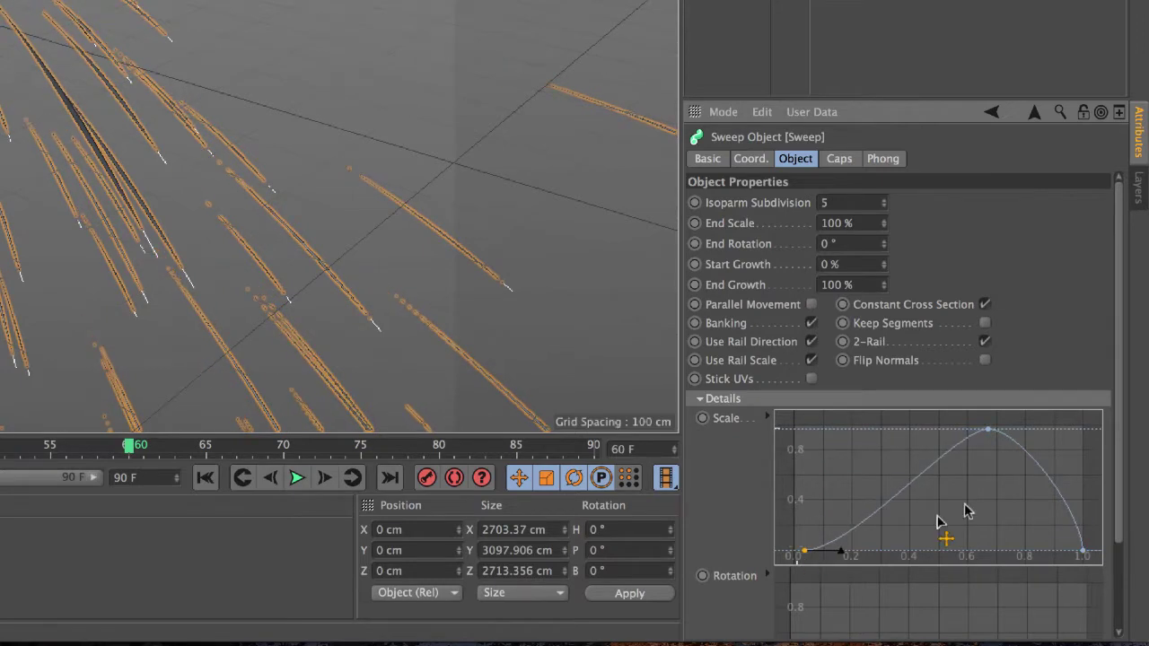
pyautogui.moveTo(986, 432); pyautogui.dragTo(1000, 515)
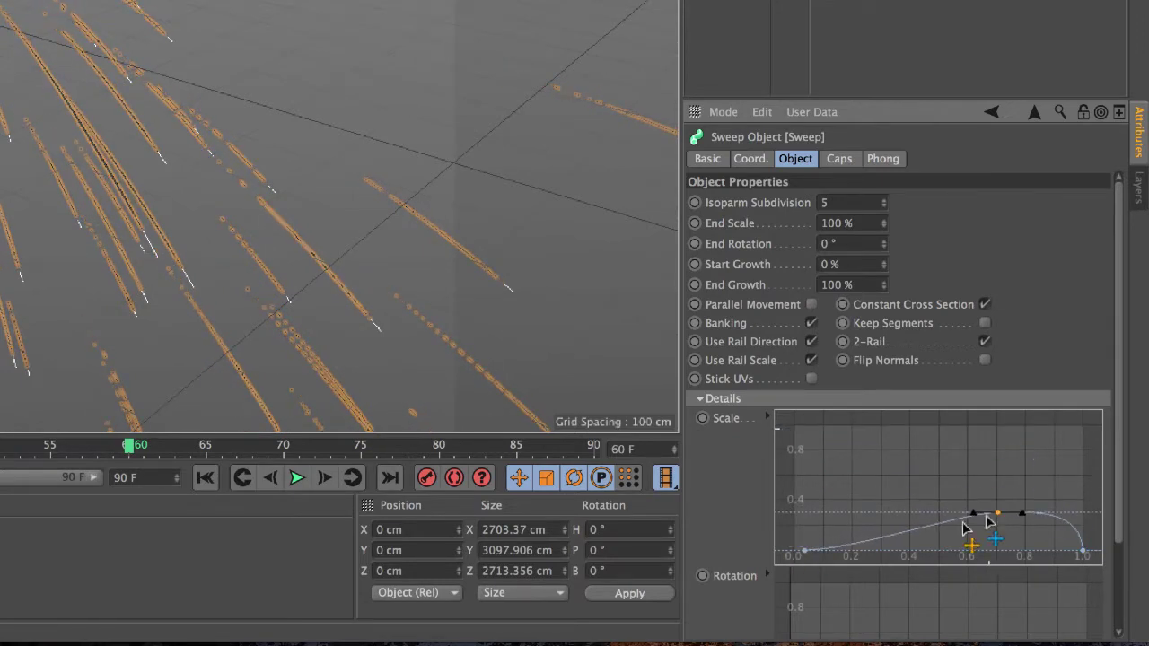
pyautogui.moveTo(805, 553); pyautogui.dragTo(904, 548)
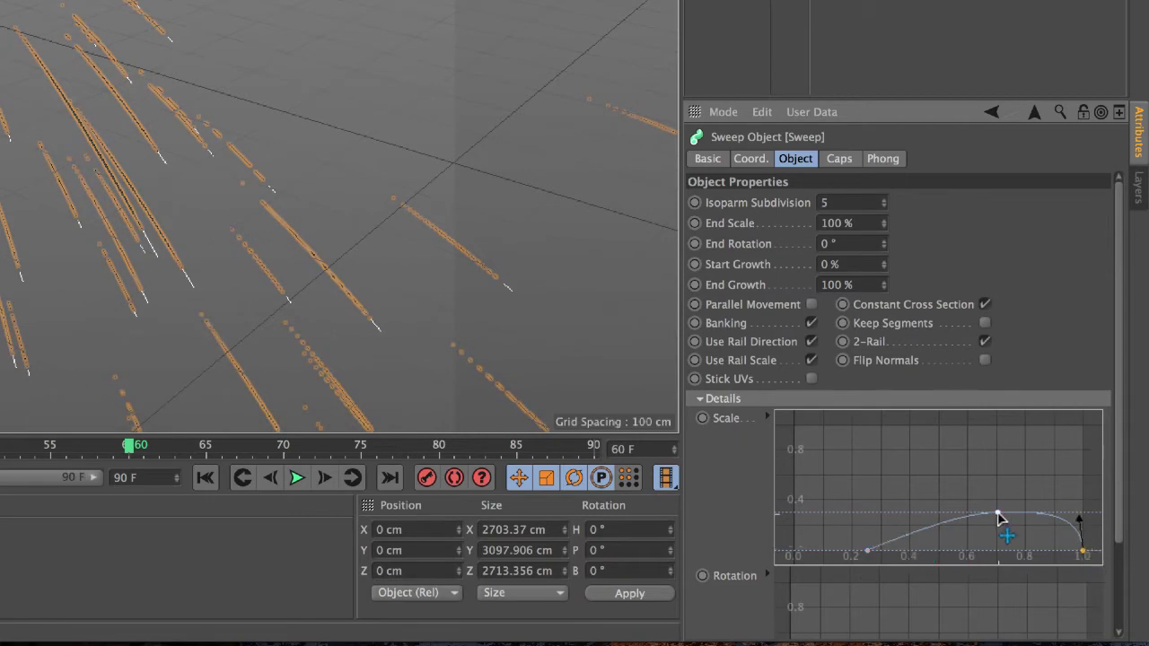
pyautogui.moveTo(1000, 518); pyautogui.dragTo(1017, 514)
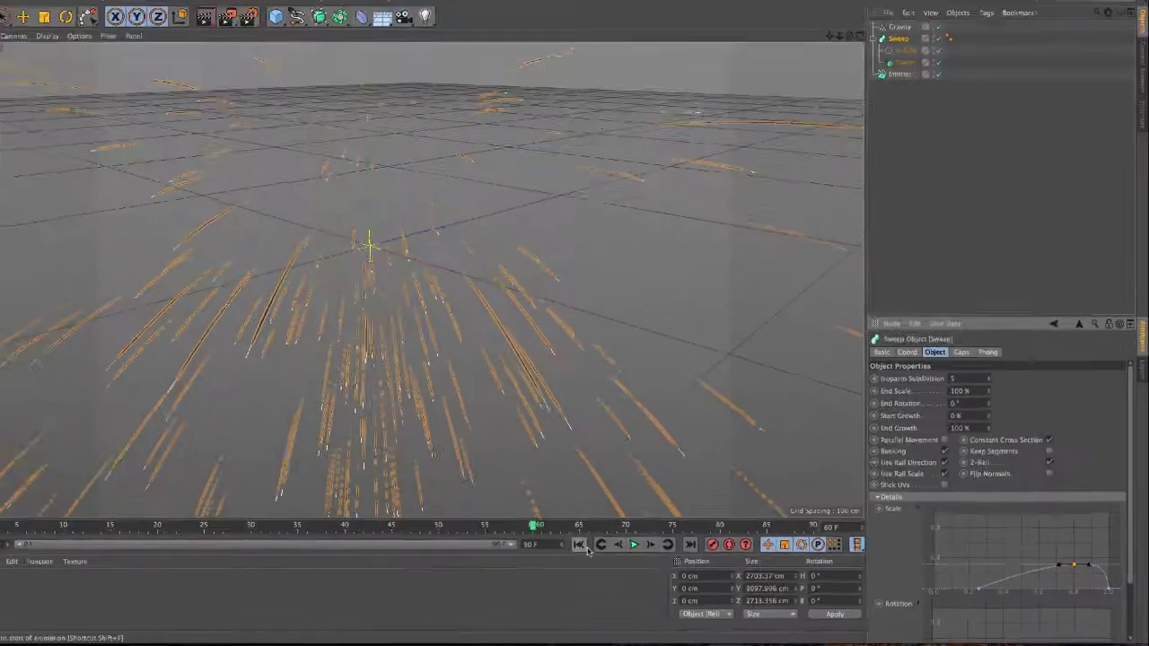
# - Play to frame 51 and render a preview of the tapered streaks
pyautogui.click(662, 550)
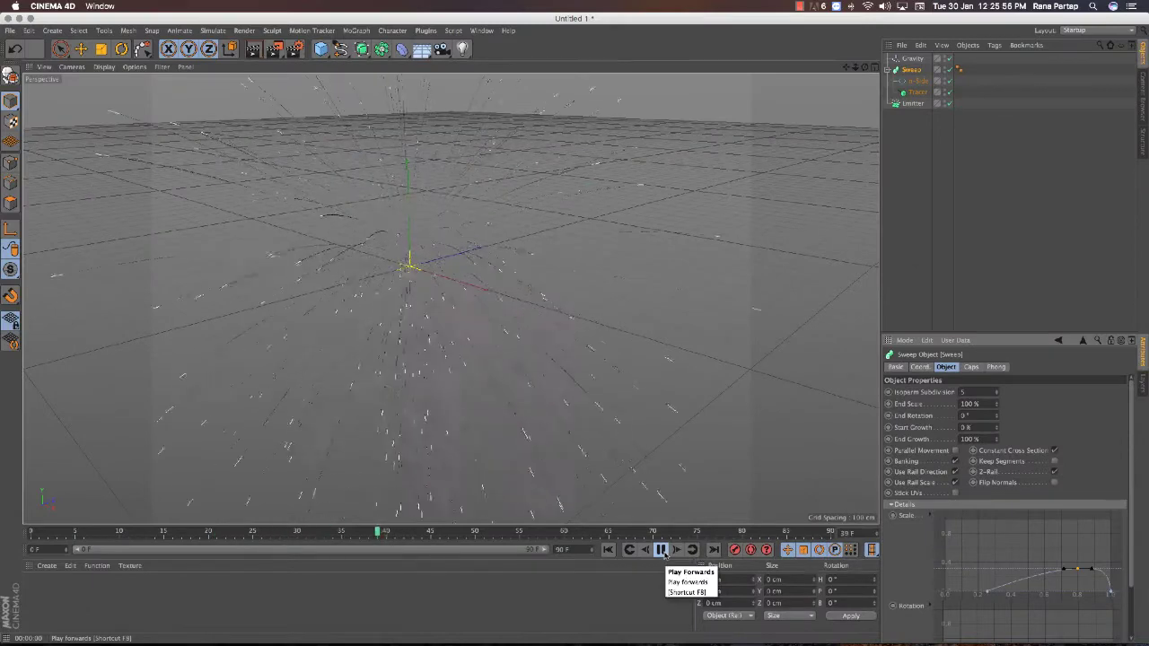
pyautogui.click(662, 551)
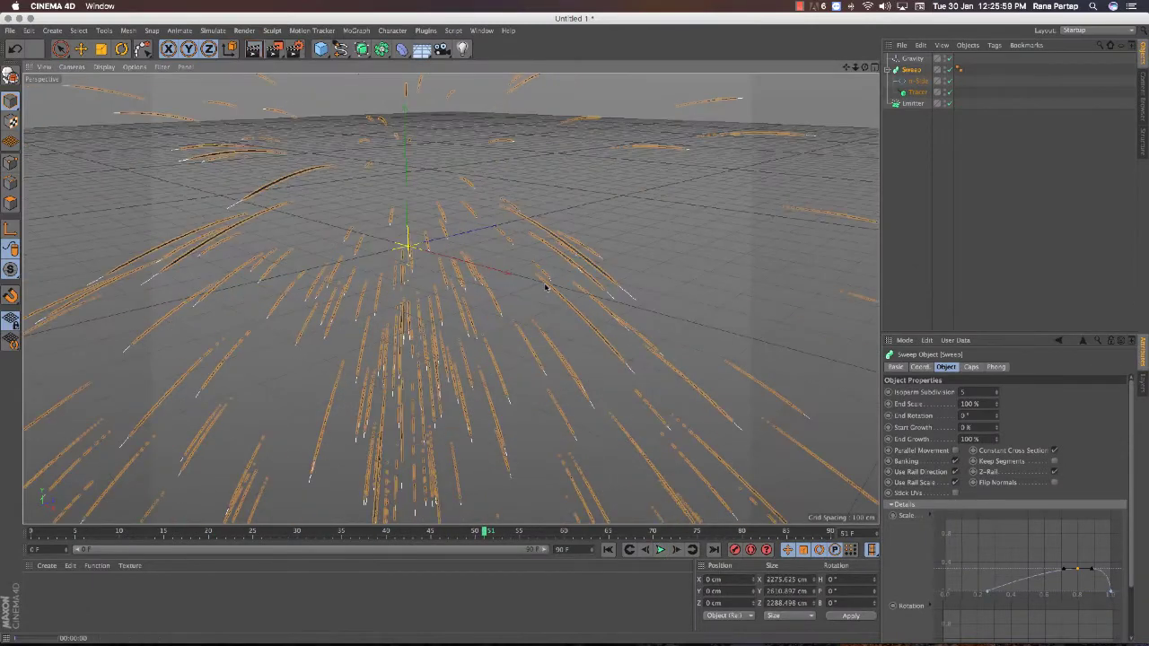
pyautogui.hotkey('ctrl', 'r')
# - Return to the editor view and add a Sphere primitive to the scene
pyautogui.click(494, 325)
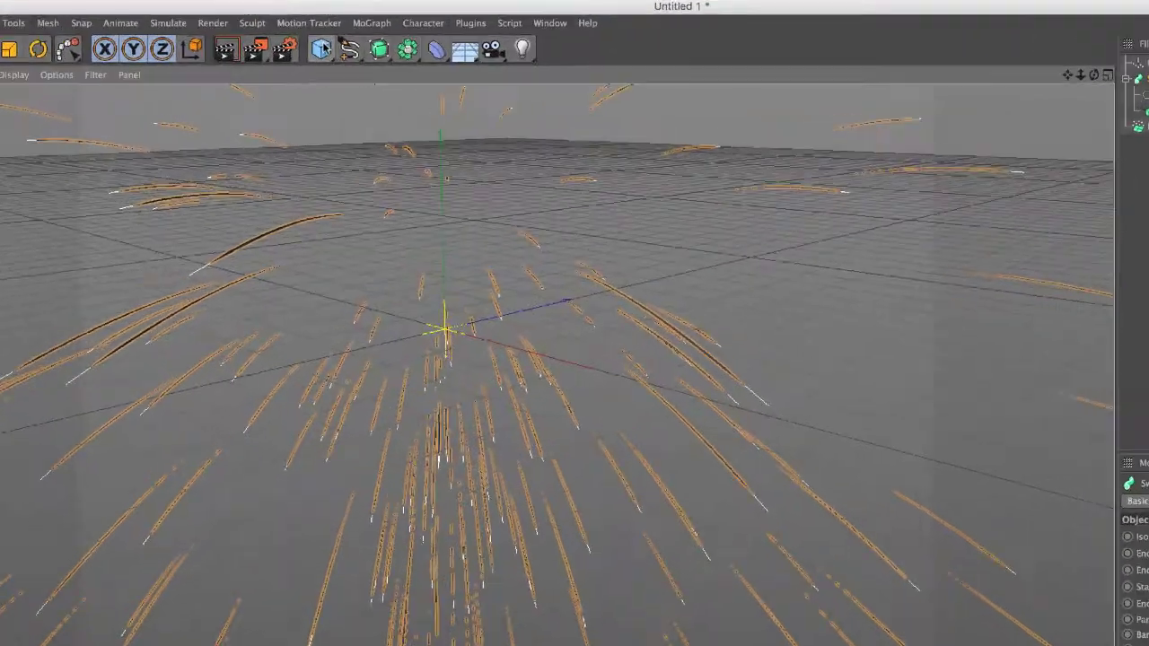
pyautogui.click(320, 48)
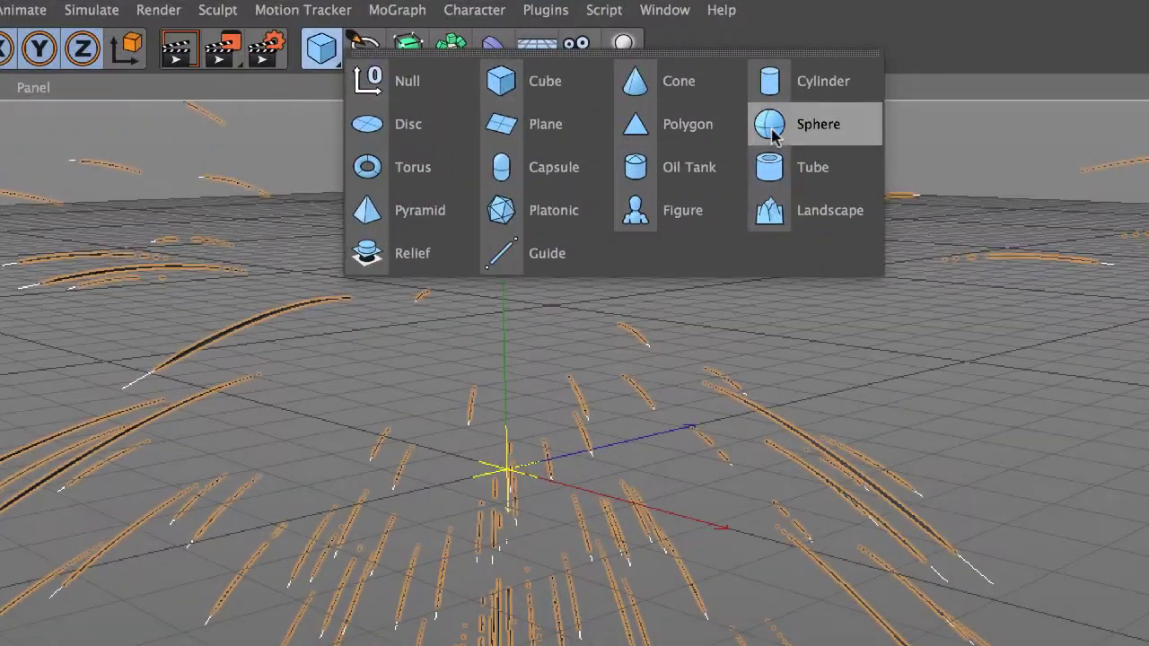
pyautogui.click(530, 90)
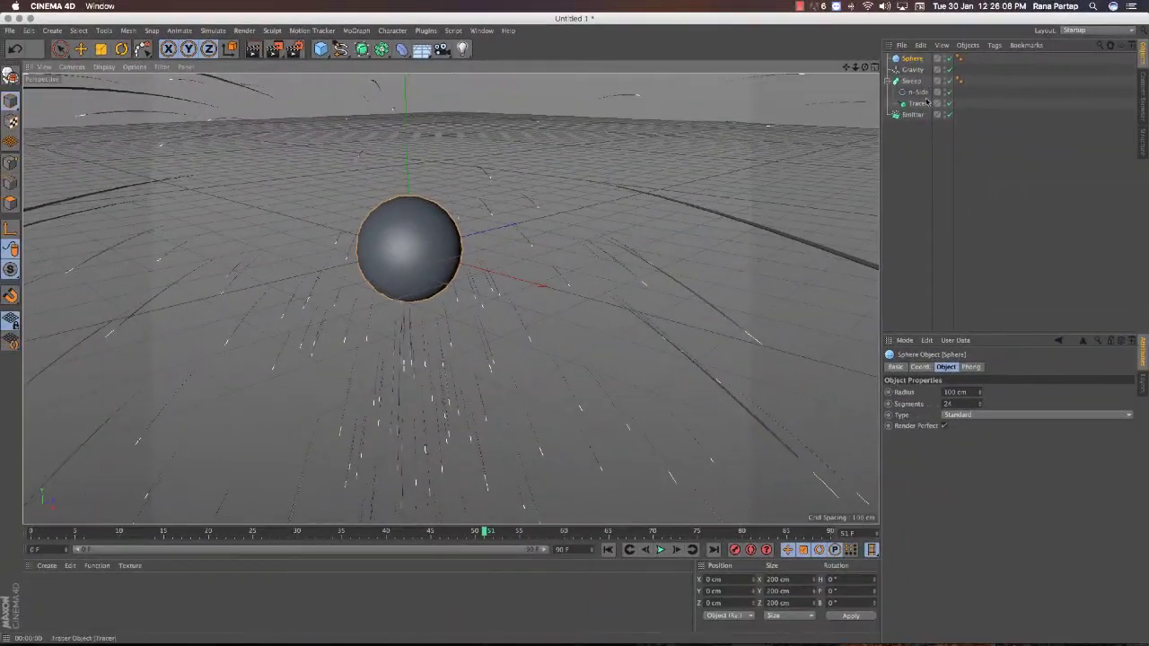
# - Parent the Sphere under the Emitter, enable Show Objects, and play the burst
pyautogui.click(60, 49)
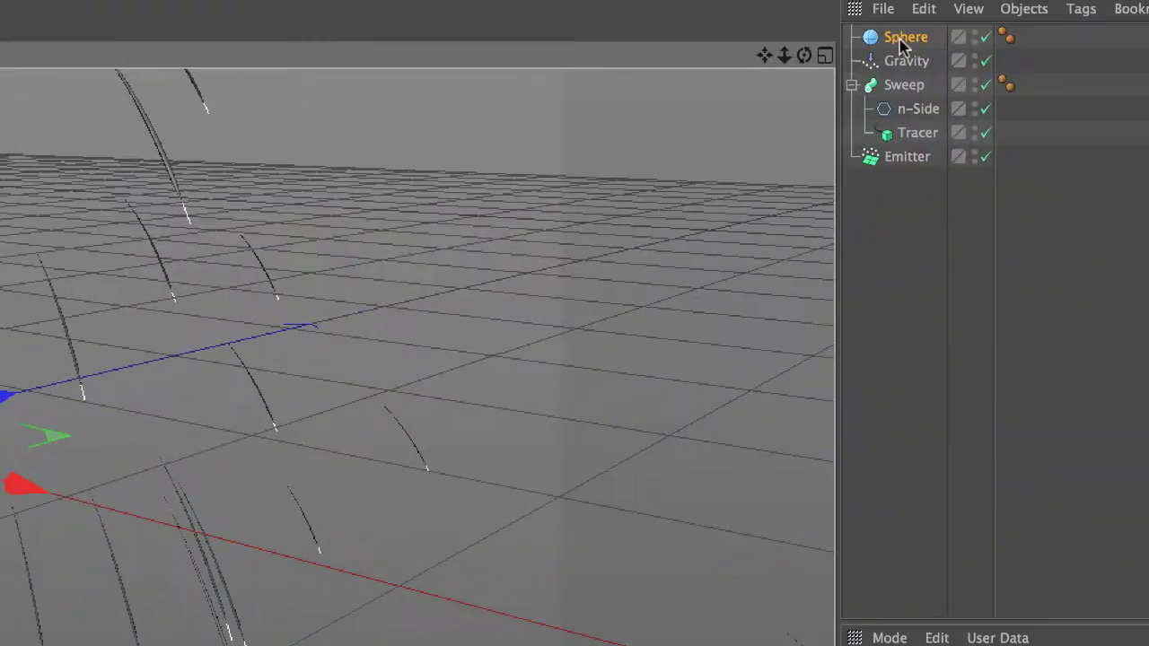
pyautogui.moveTo(902, 44); pyautogui.dragTo(911, 156)
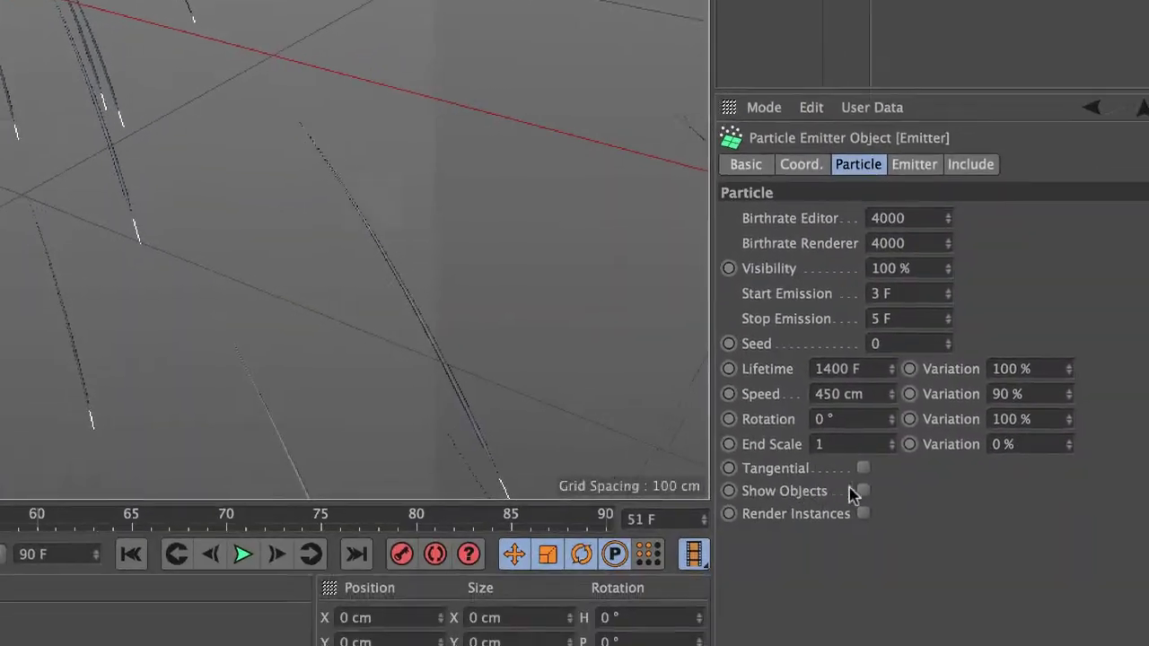
pyautogui.click(857, 455)
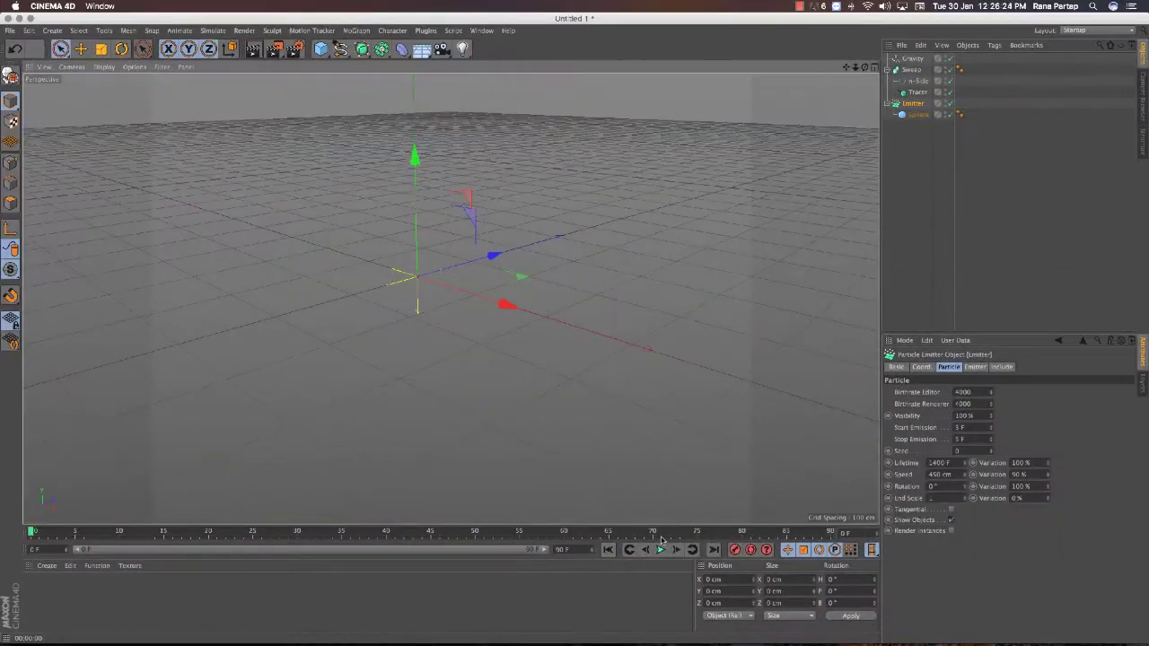
pyautogui.click(661, 548)
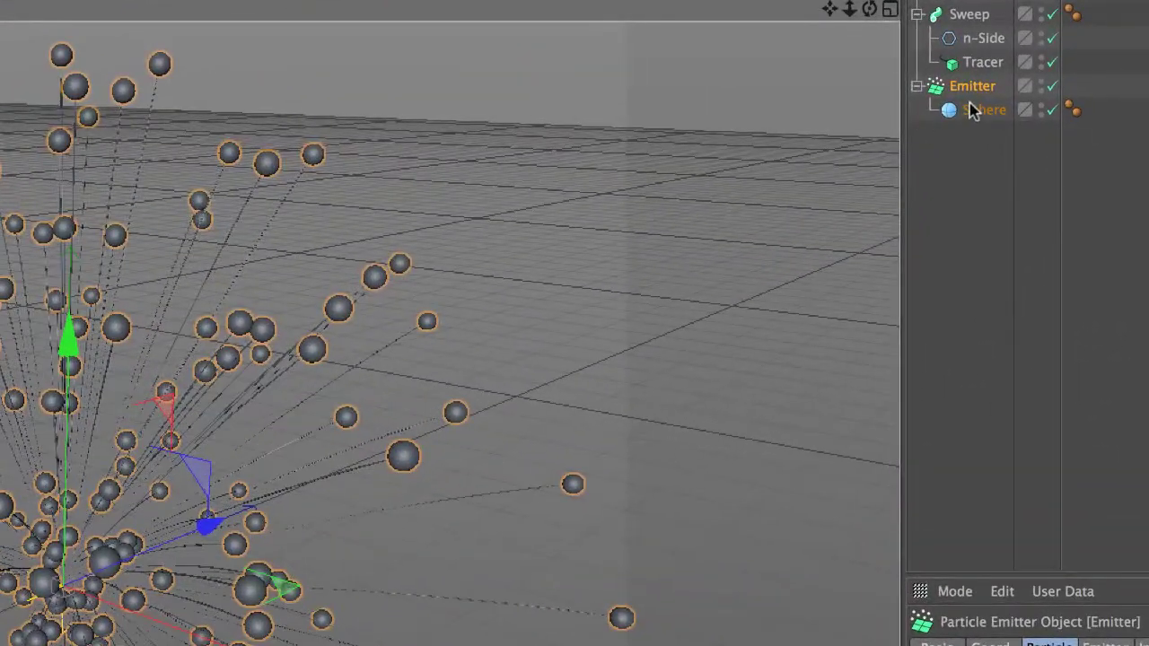
# - Set the Sphere radius to 4 cm and preview-render the particle traces on black
pyautogui.click(981, 109)
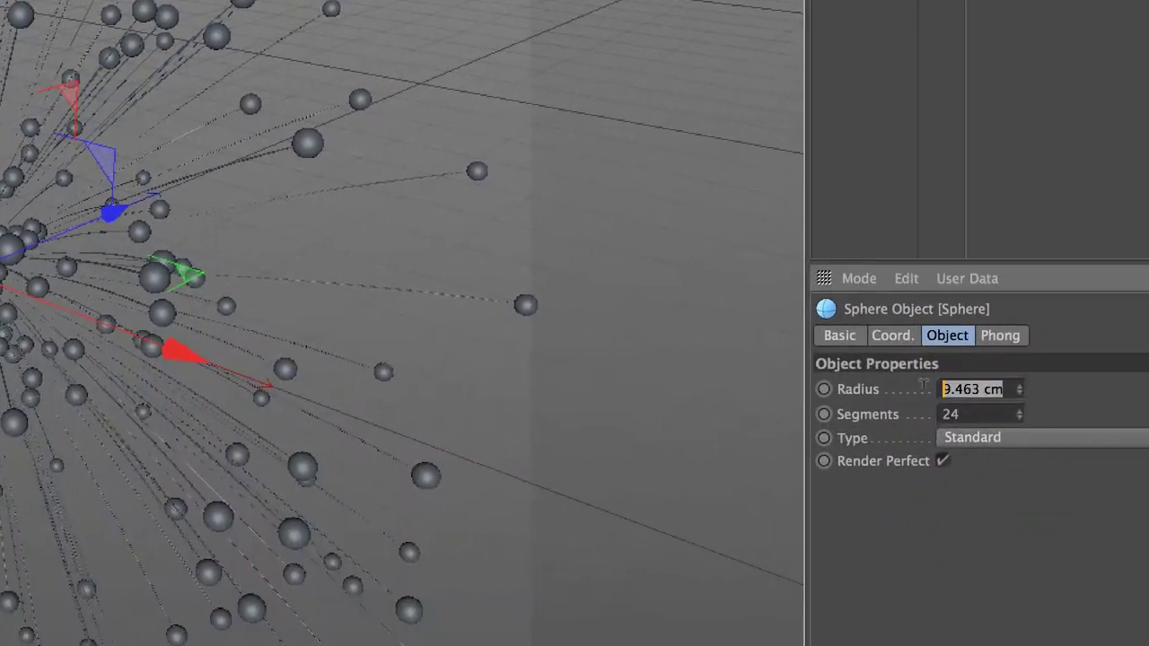
pyautogui.write('4')
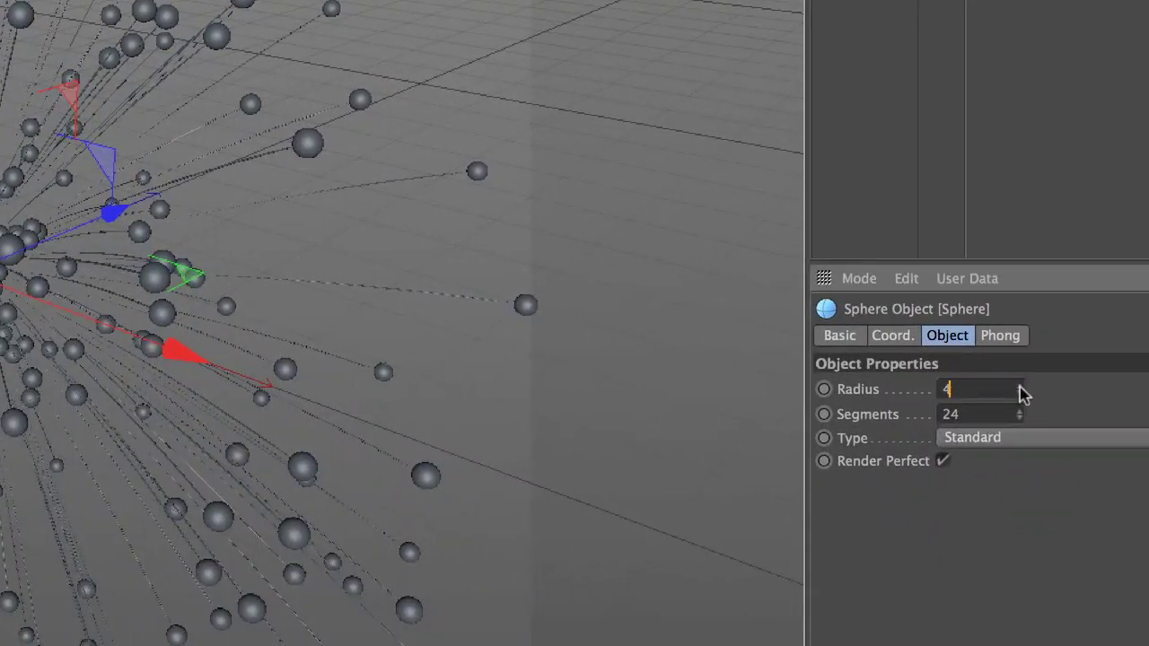
pyautogui.press('Return')
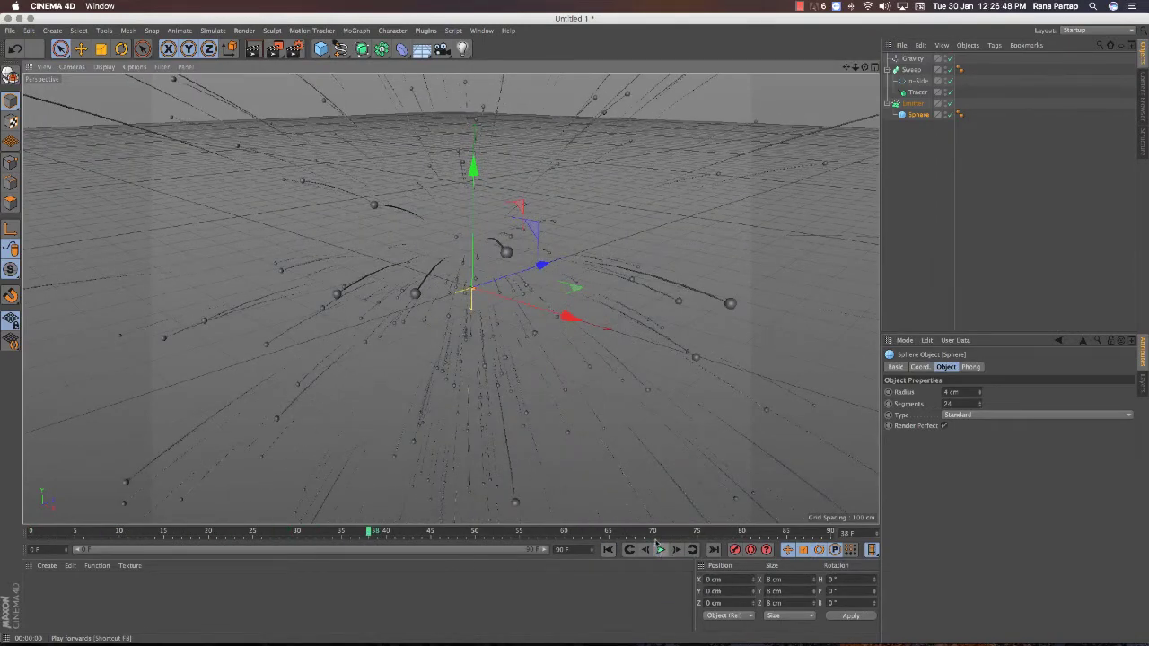
pyautogui.click(253, 49)
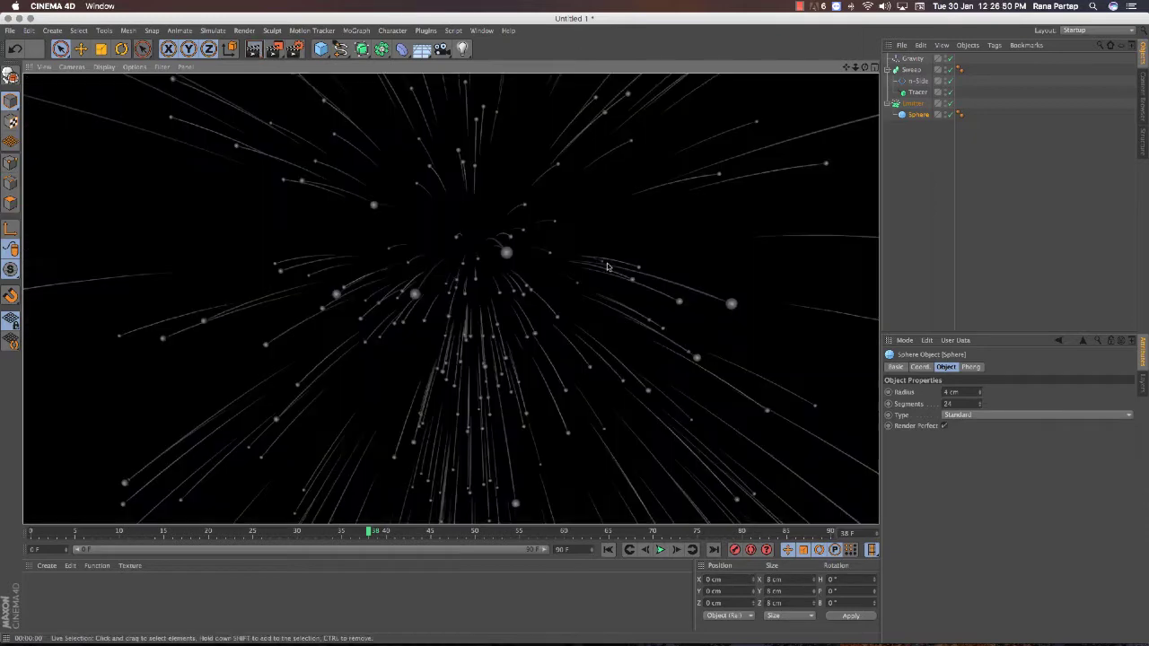
# - Create a new material Mat with Color off and Luminance on
pyautogui.click(538, 306)
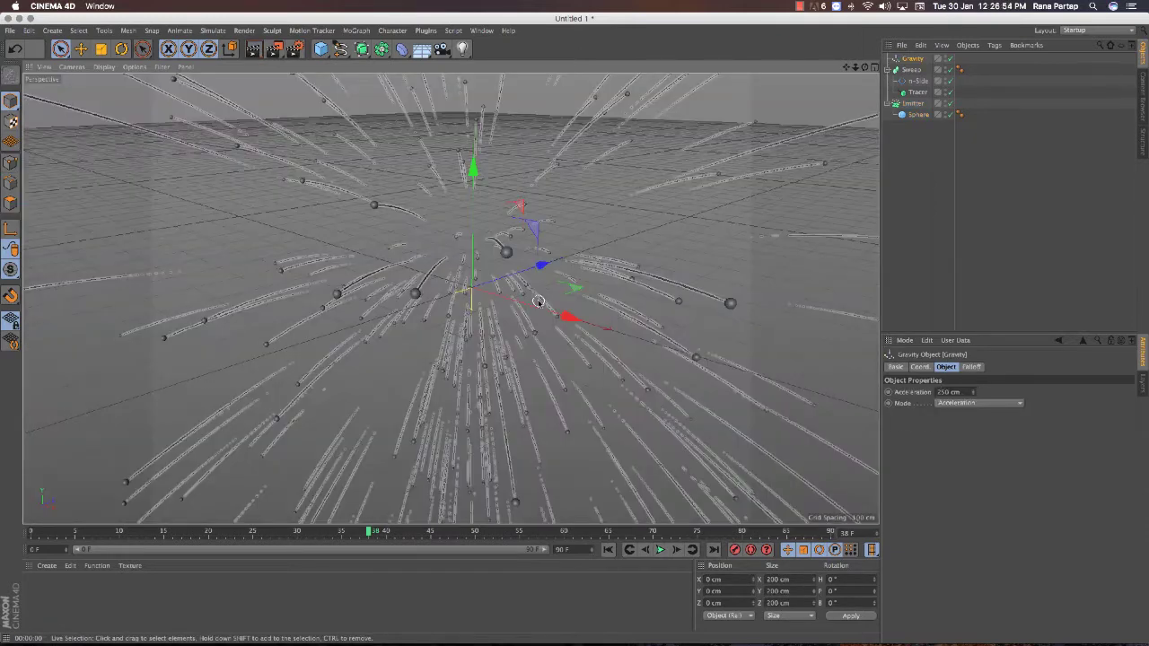
pyautogui.click(46, 566)
pyautogui.click(96, 466)
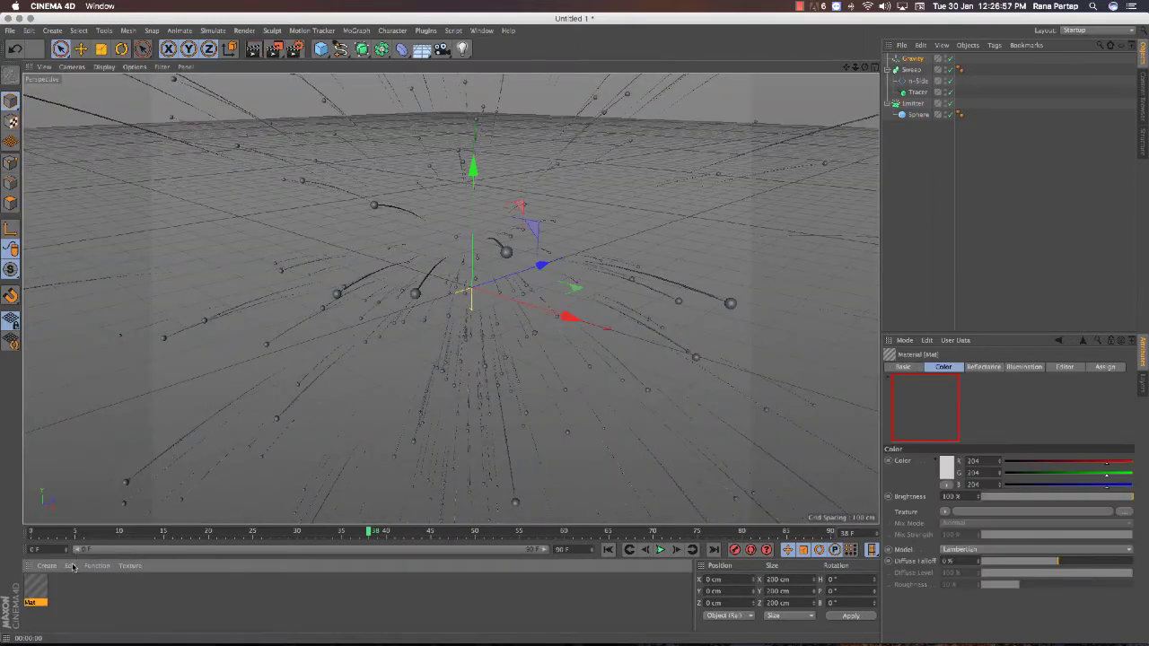
pyautogui.doubleClick(37, 587)
pyautogui.click(225, 207)
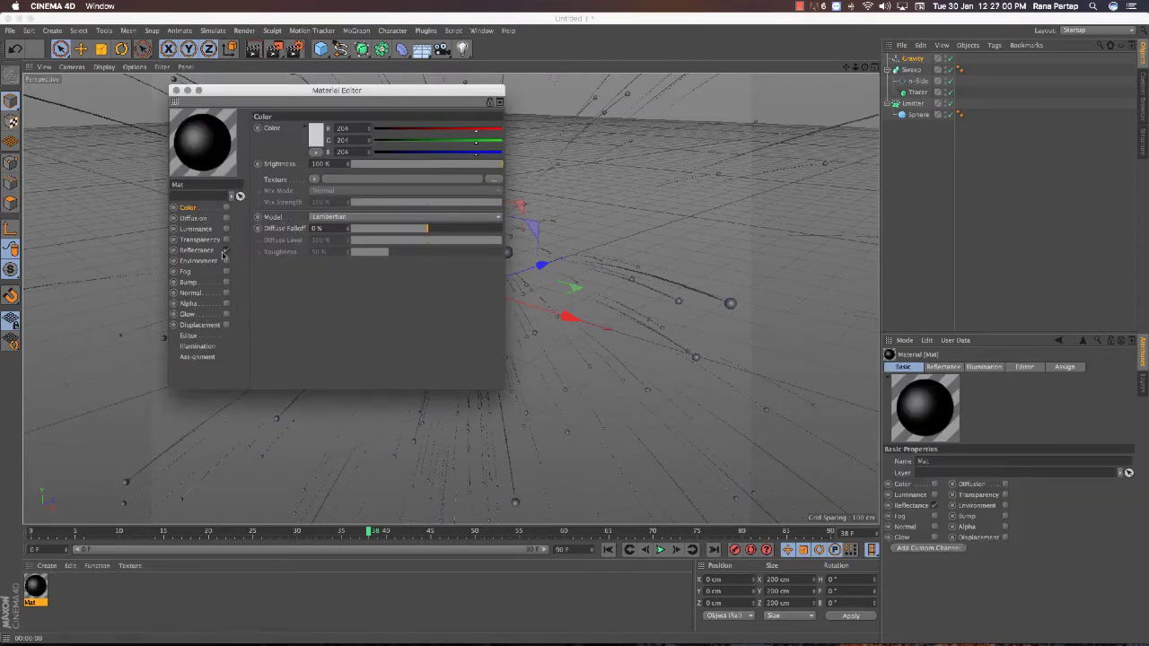
pyautogui.click(208, 230)
pyautogui.click(225, 228)
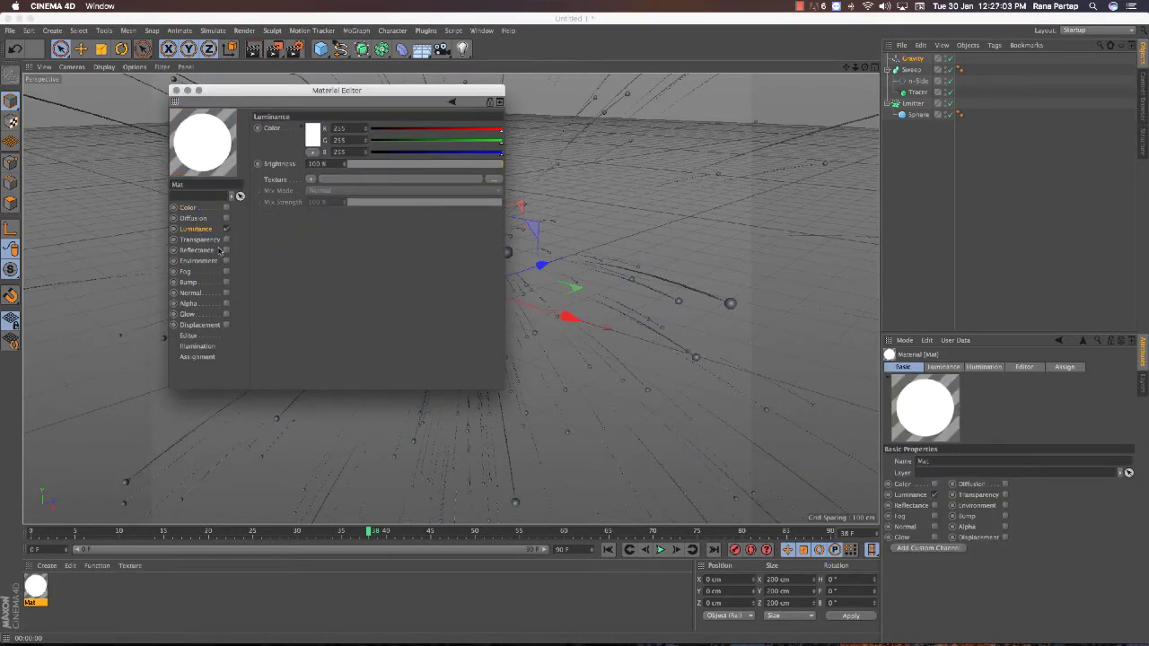
pyautogui.click(176, 90)
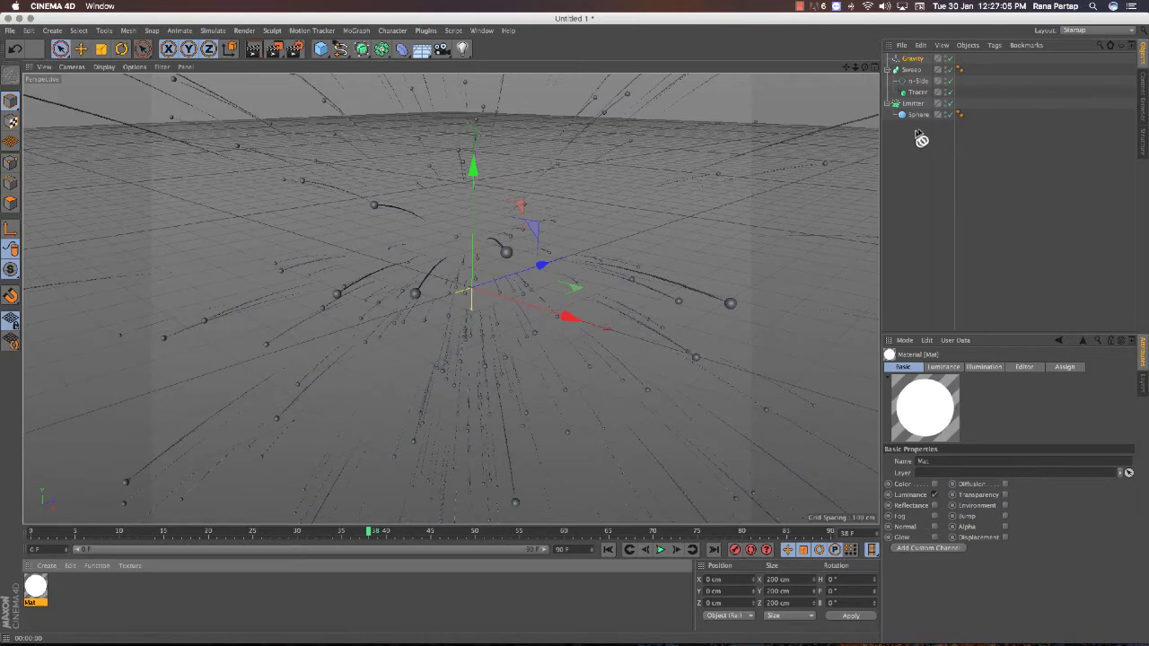
# - Apply Mat to the Sphere and preview-render the glowing white balls
pyautogui.moveTo(924, 119); pyautogui.dragTo(920, 115)
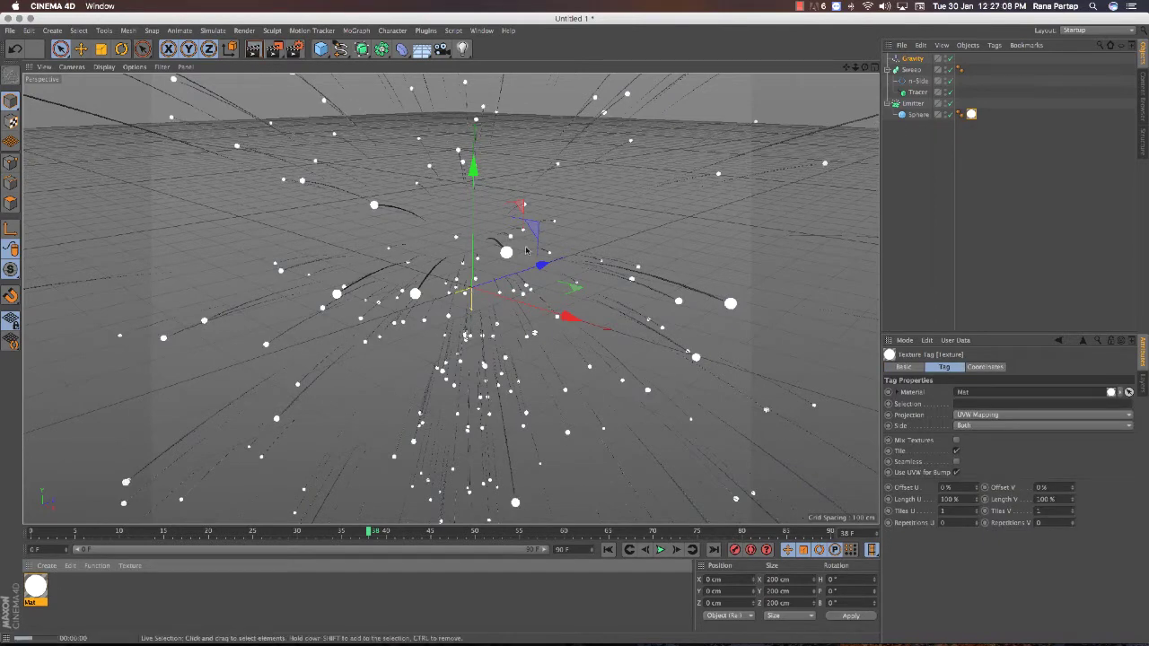
pyautogui.click(253, 48)
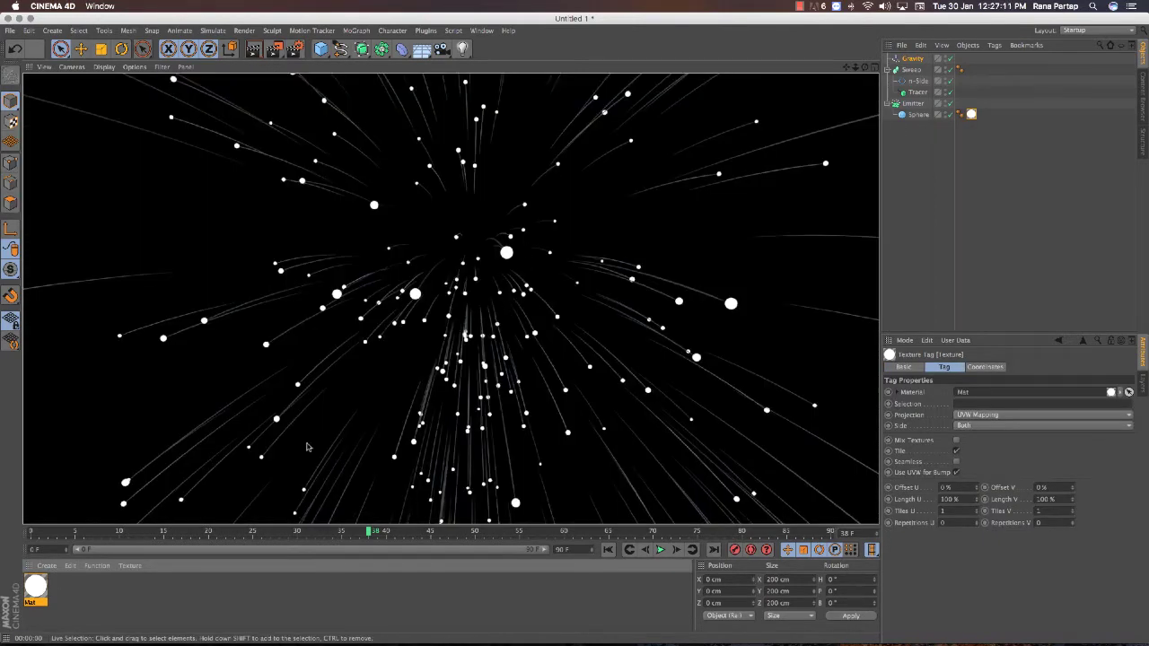
pyautogui.click(77, 591)
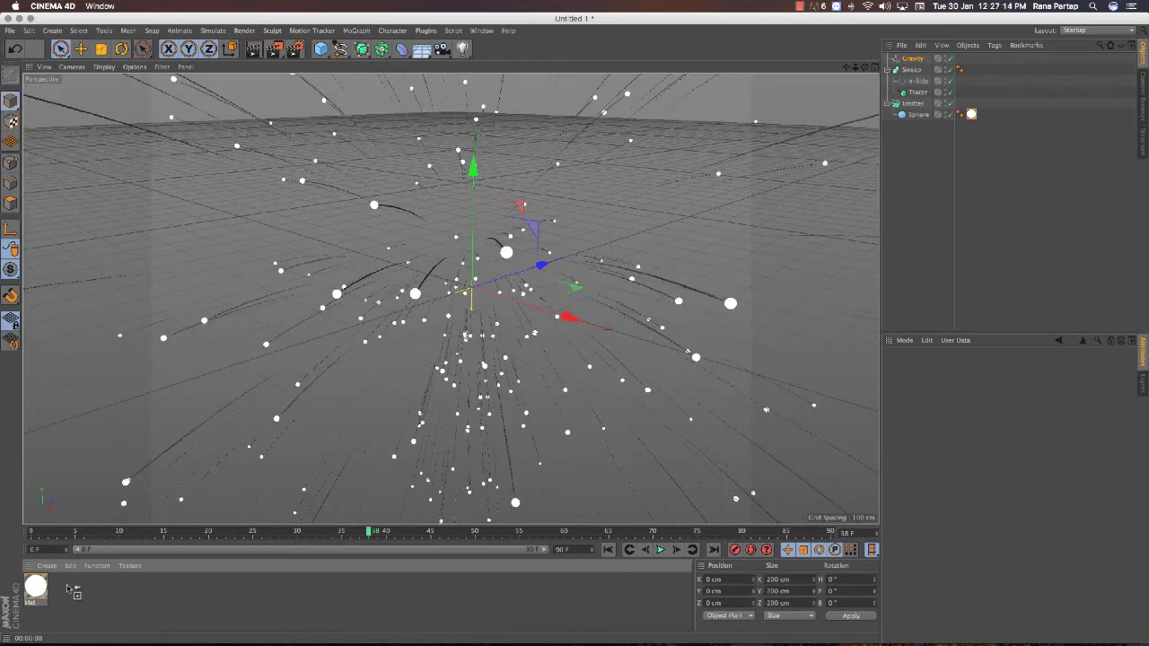
# - Create Mat.1 with a red Color and Luminance brightness at 32%
pyautogui.doubleClick(73, 593)
pyautogui.doubleClick(72, 591)
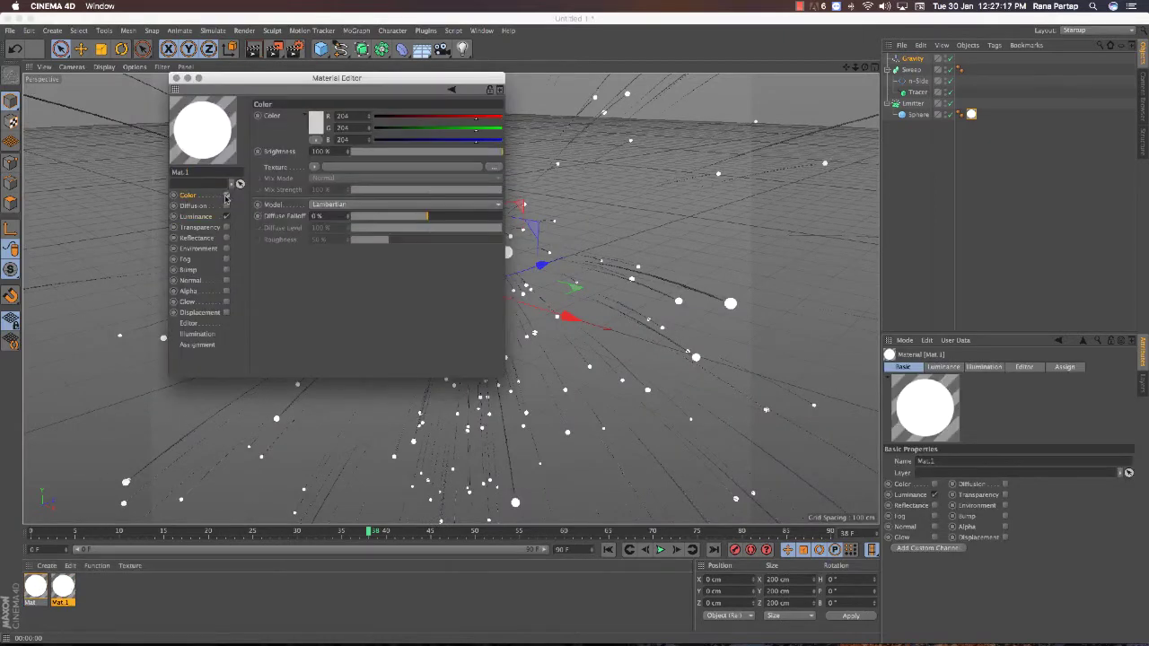
pyautogui.click(226, 197)
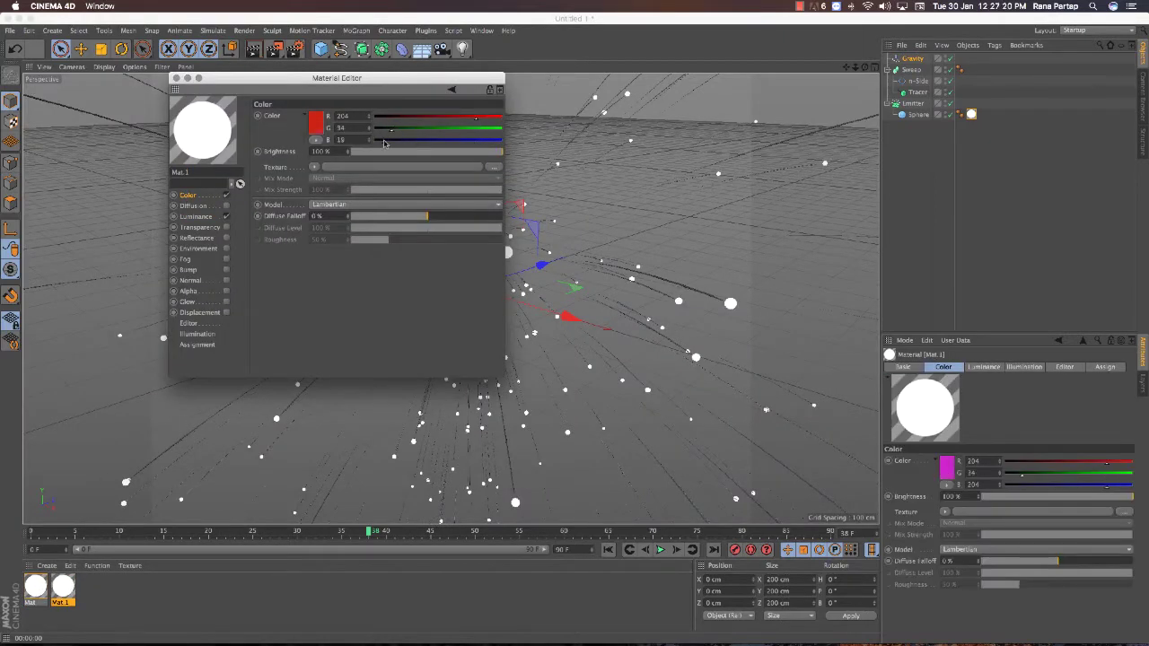
pyautogui.click(193, 219)
pyautogui.click(395, 153)
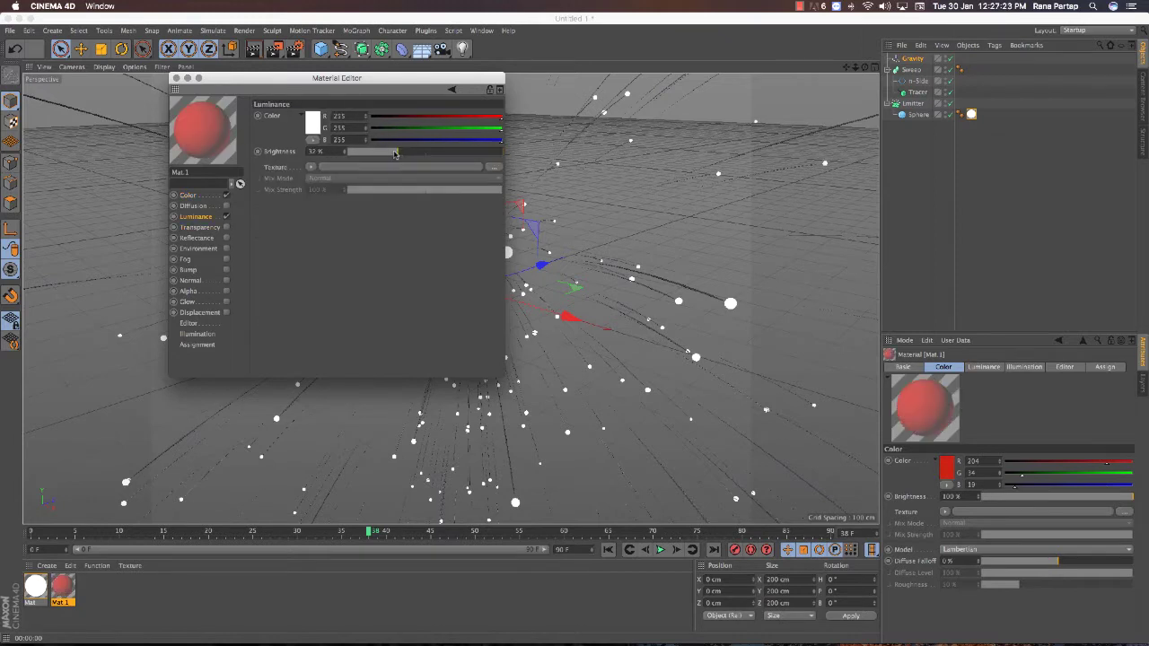
# - Add a 35% Reflection (Legacy) layer to Mat.1, apply it to the Sweep, and rewind
pyautogui.click(226, 238)
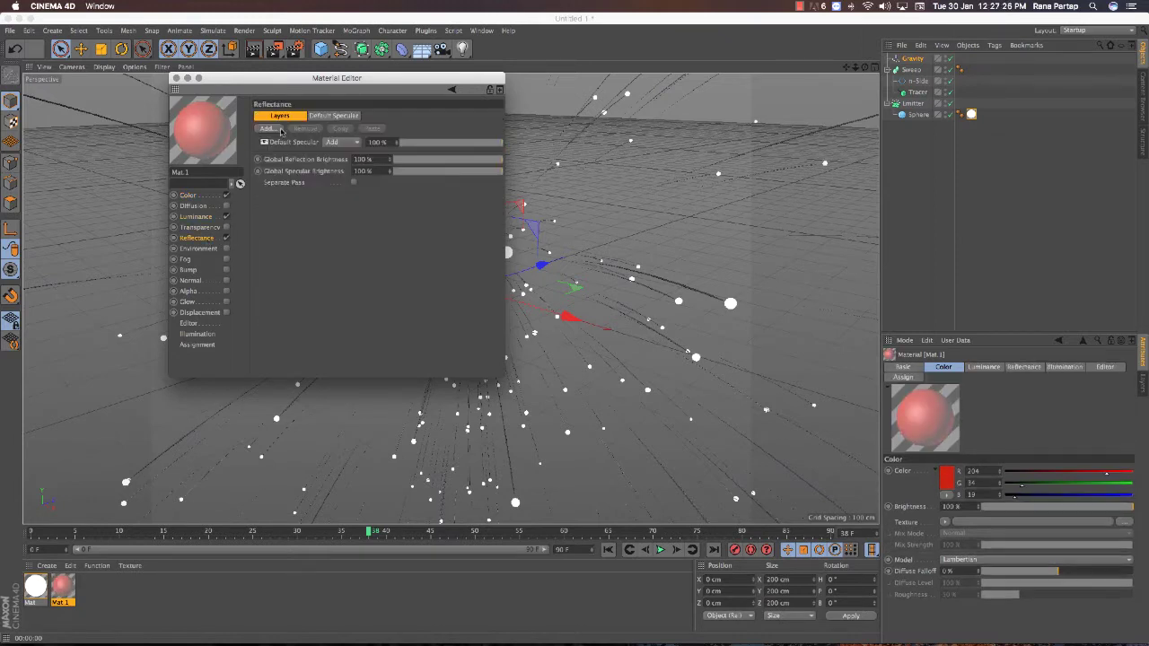
pyautogui.click(268, 128)
pyautogui.click(315, 241)
pyautogui.click(435, 144)
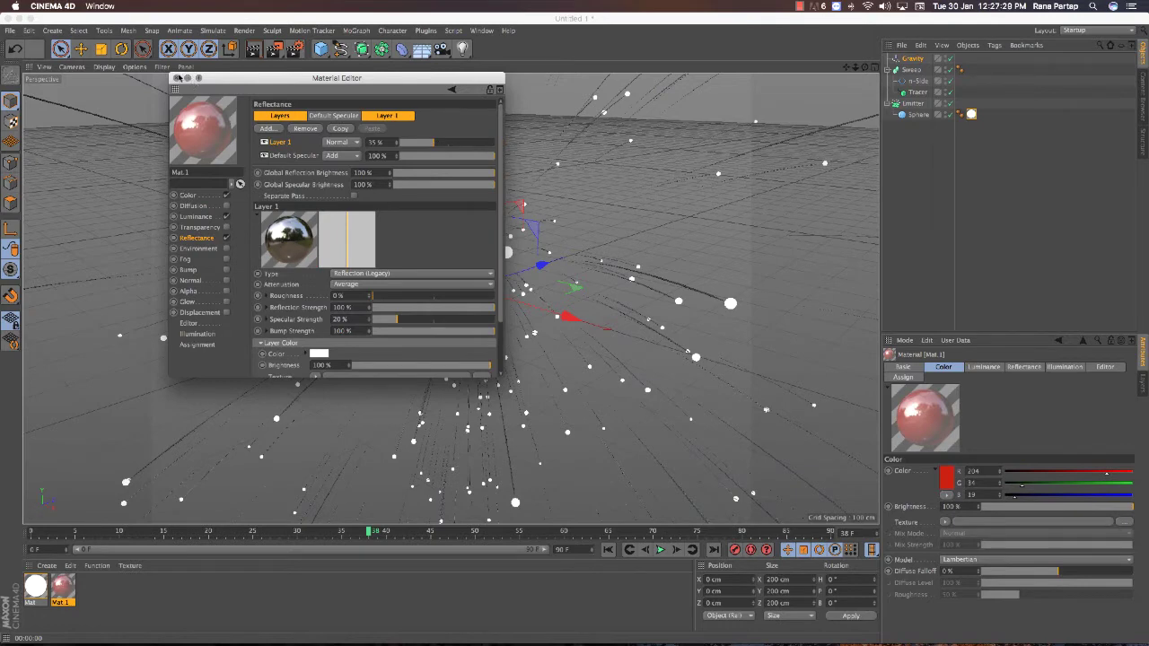
pyautogui.click(177, 78)
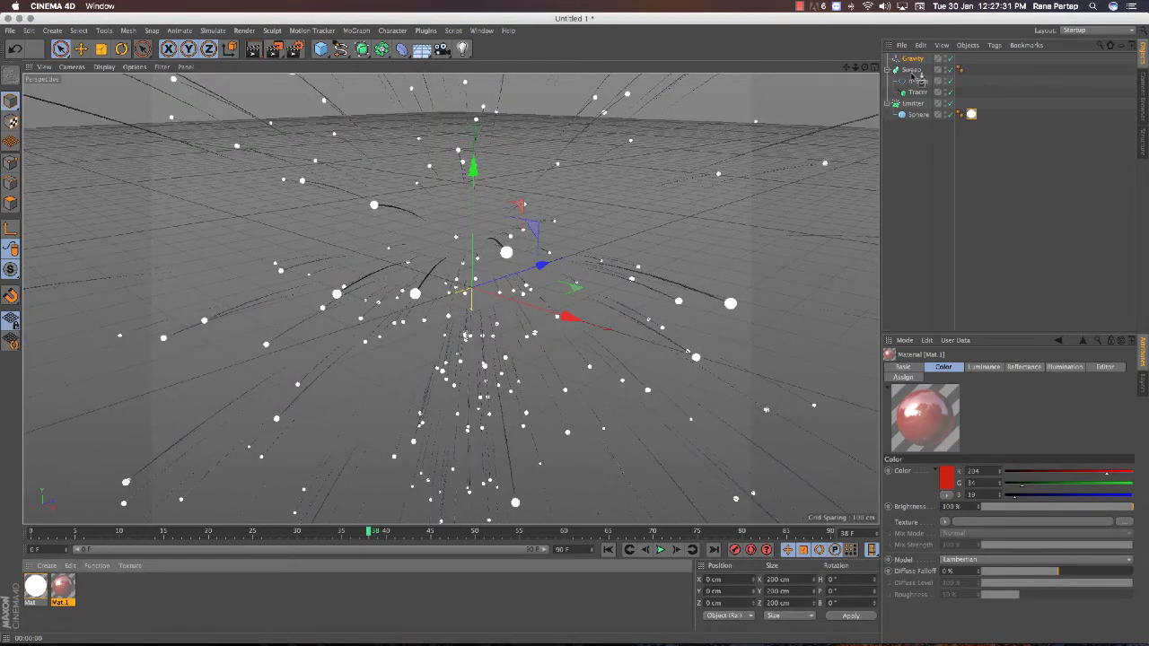
pyautogui.moveTo(916, 77); pyautogui.dragTo(912, 70)
pyautogui.click(608, 549)
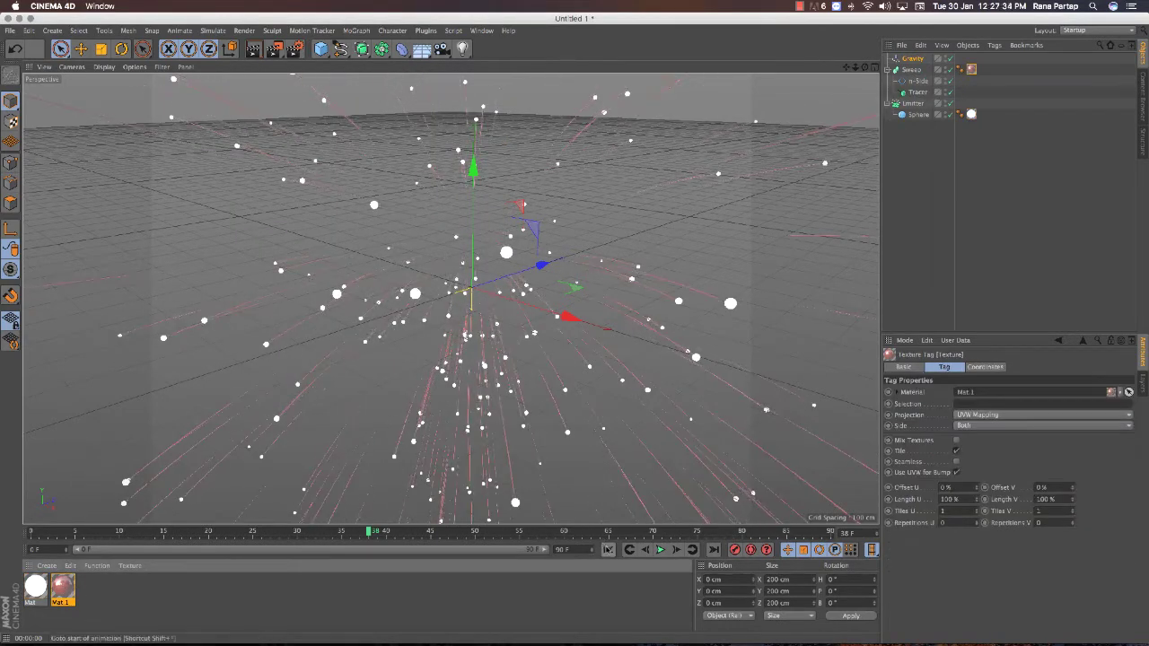
# - Play the burst, render a preview frame, then replay from the start
pyautogui.click(661, 549)
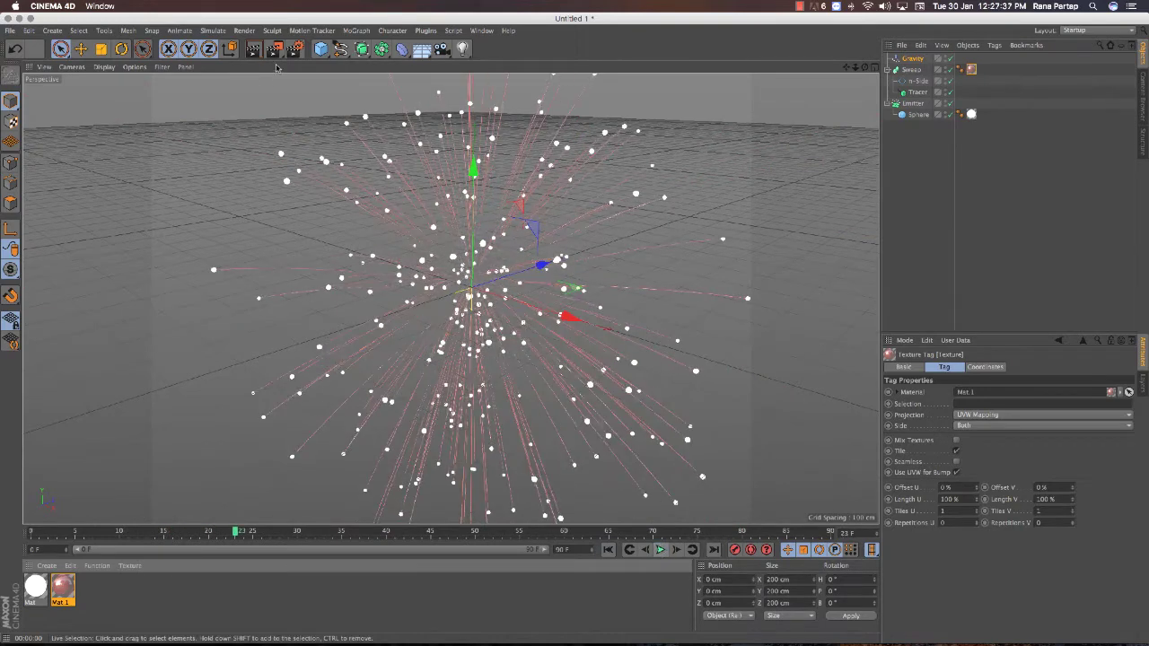
pyautogui.click(253, 49)
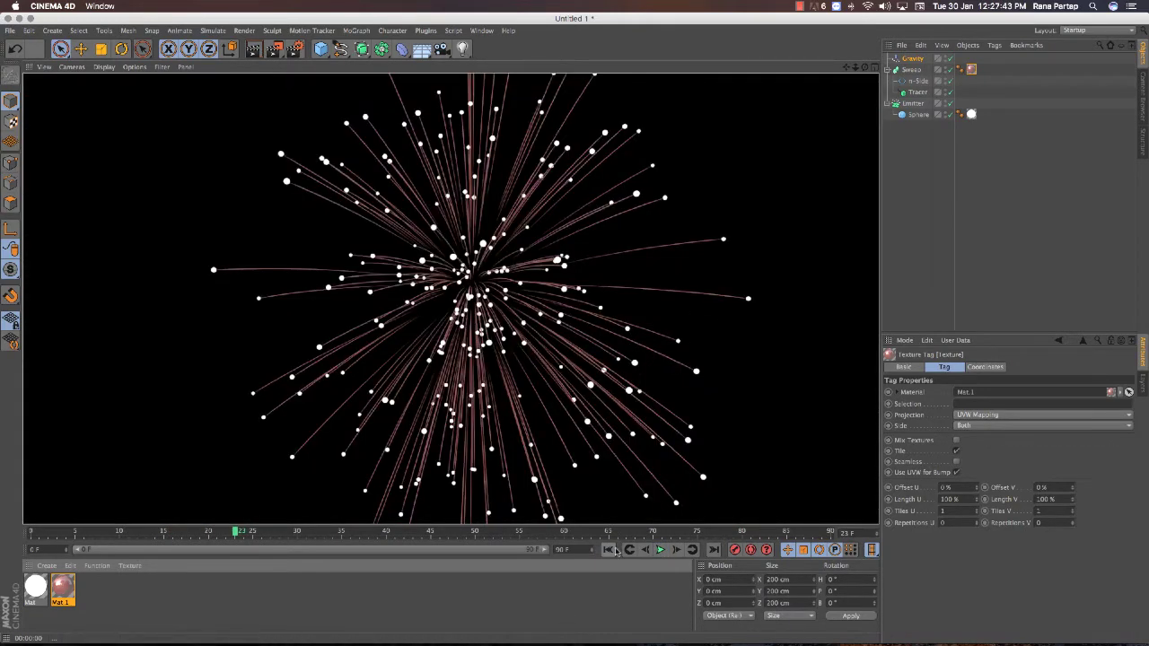
pyautogui.click(609, 549)
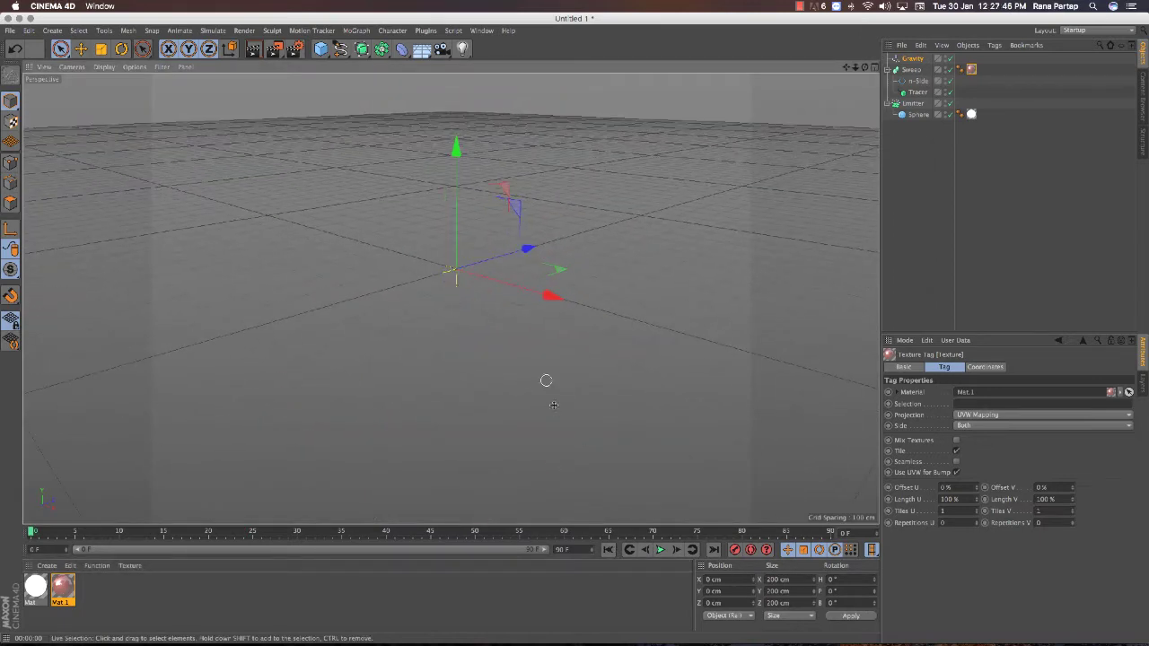
pyautogui.click(660, 549)
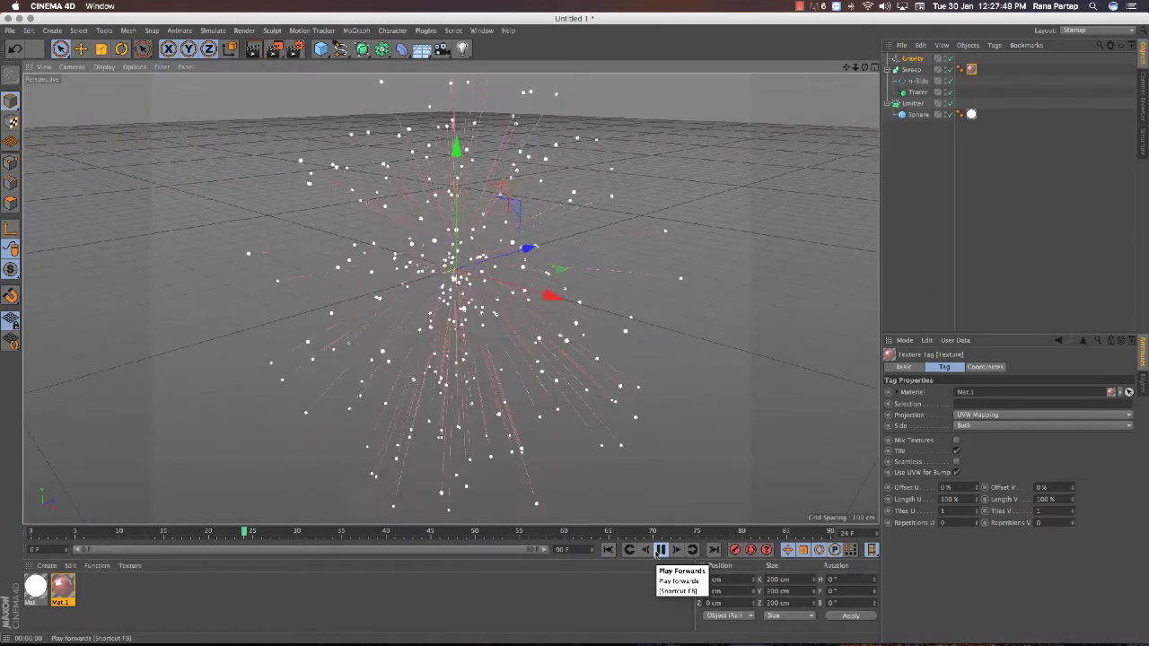
# - Stop at frame 46, render the red streaks preview, then replay from the start
pyautogui.click(659, 550)
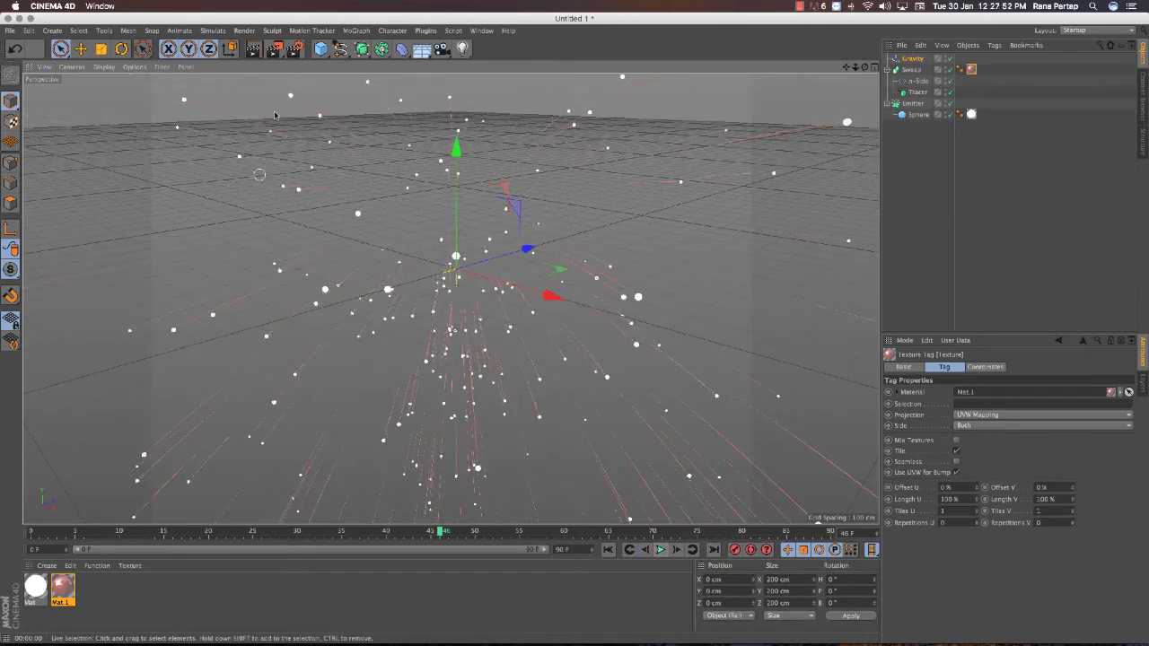
pyautogui.click(252, 48)
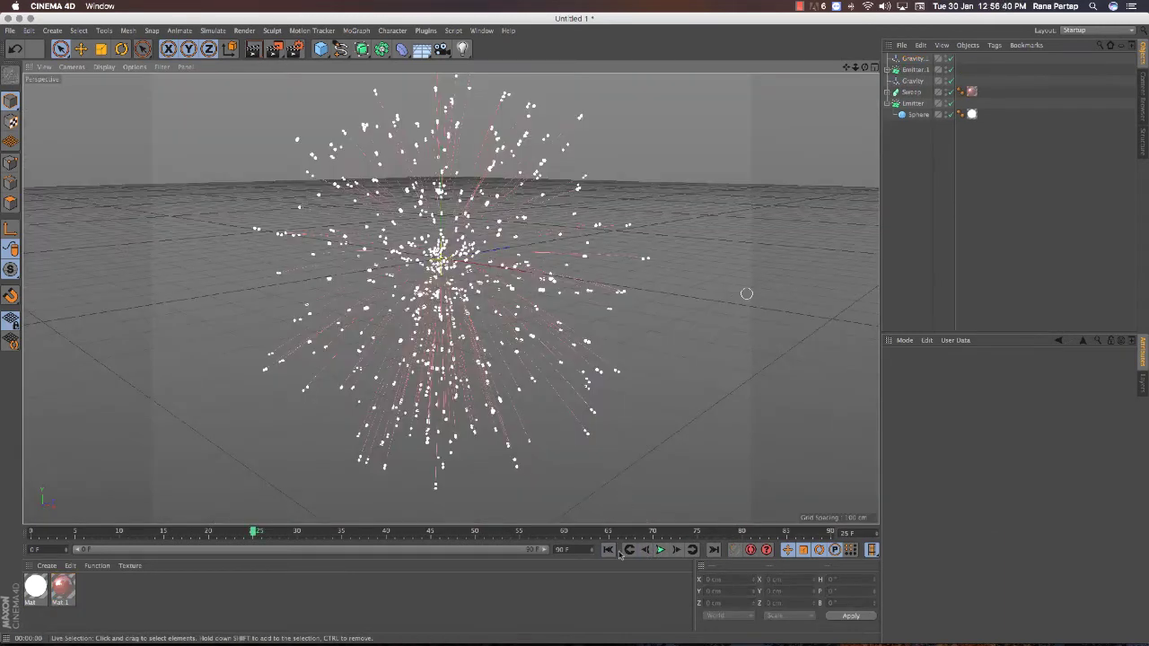
pyautogui.click(610, 549)
pyautogui.click(661, 549)
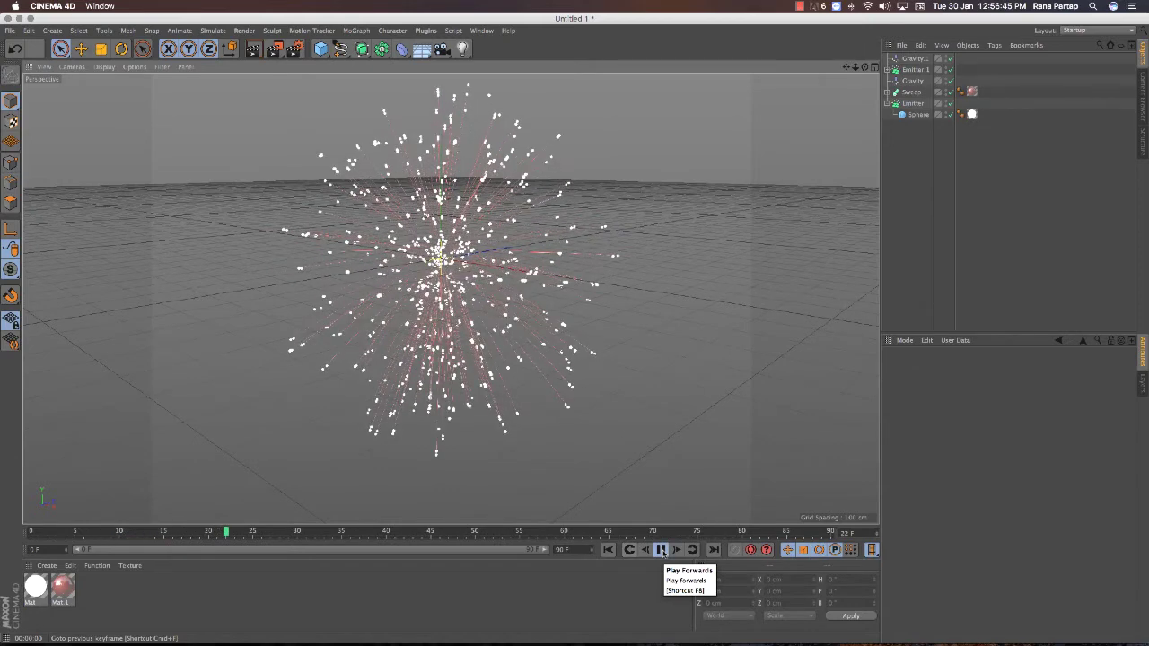
# - Stop at frame 25, change Mat.1's colour to green (0, 255, 19), and render the trails
pyautogui.click(660, 549)
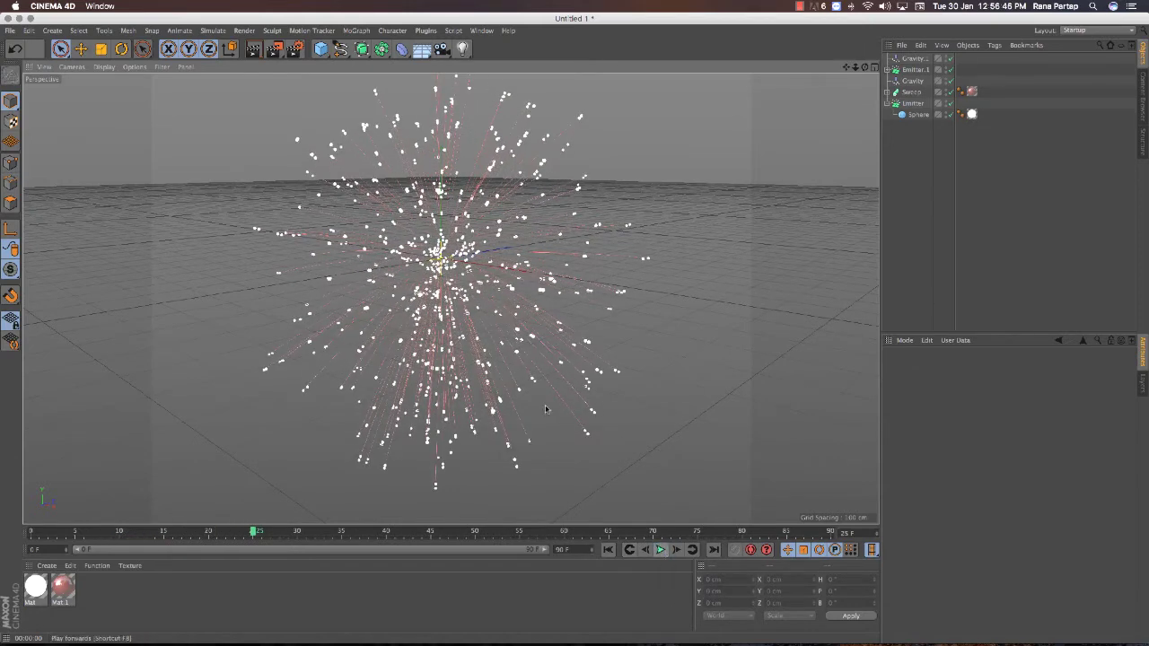
pyautogui.click(252, 49)
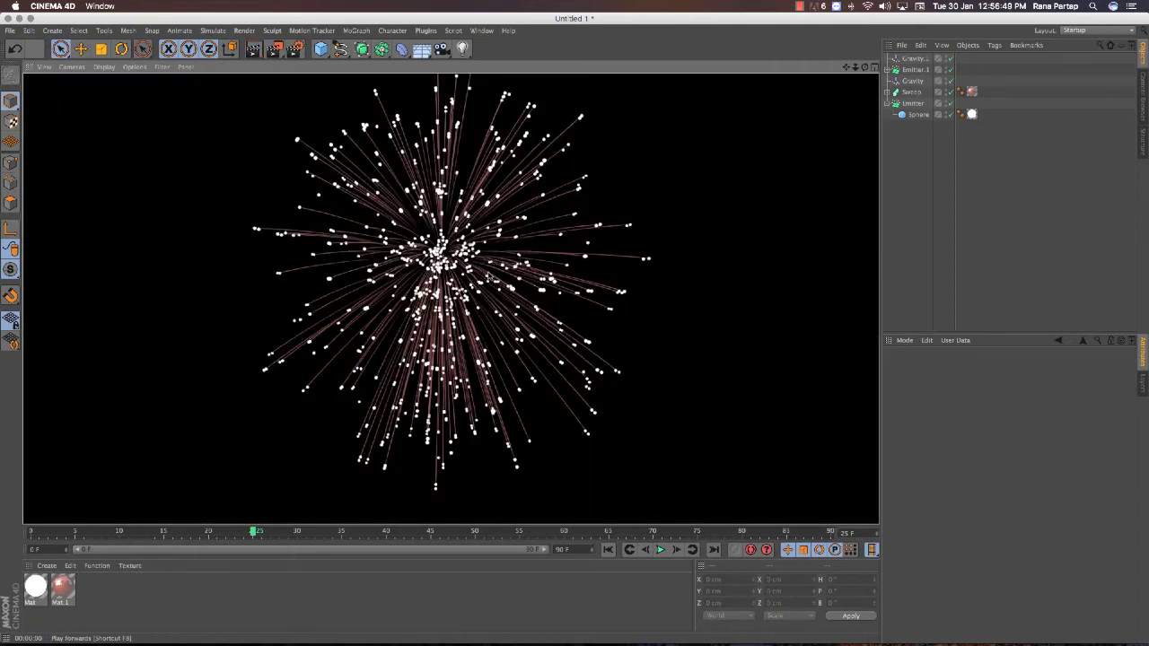
pyautogui.click(73, 585)
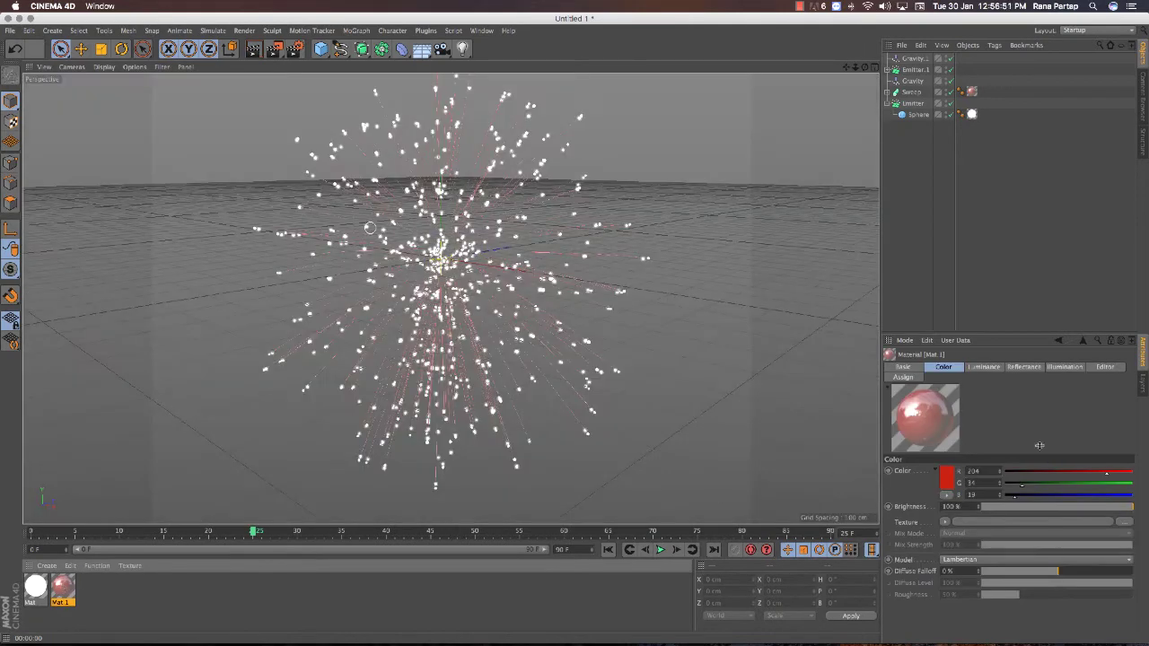
pyautogui.click(1104, 474)
pyautogui.moveTo(1006, 476); pyautogui.dragTo(999, 476)
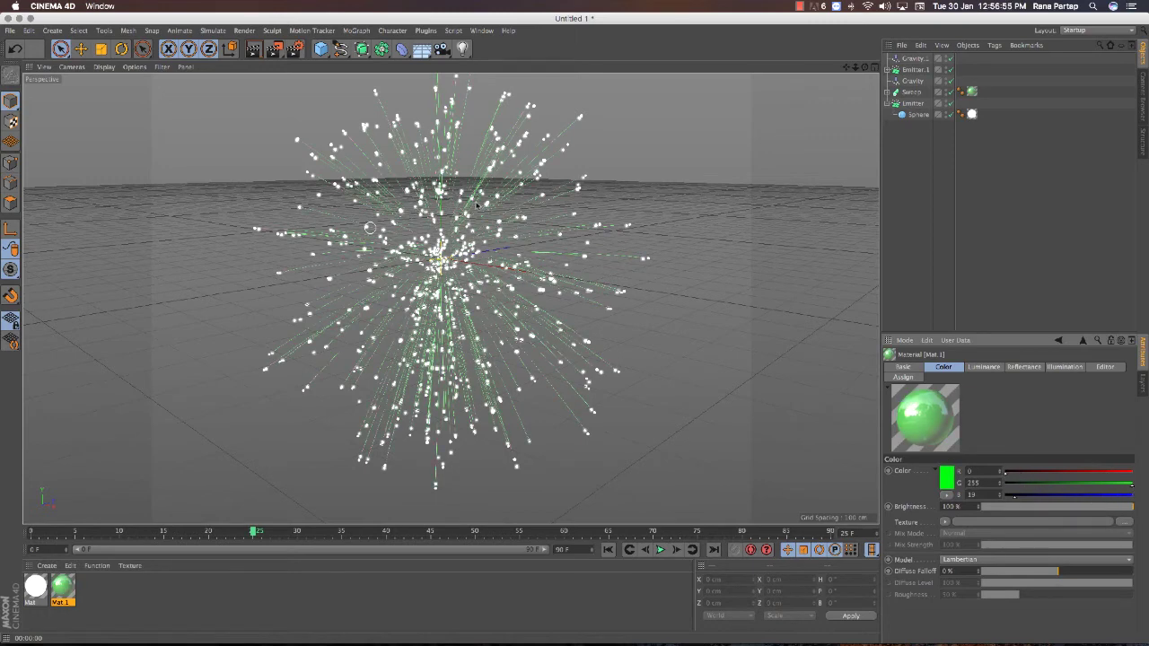
pyautogui.hotkey('ctrl', 'r')
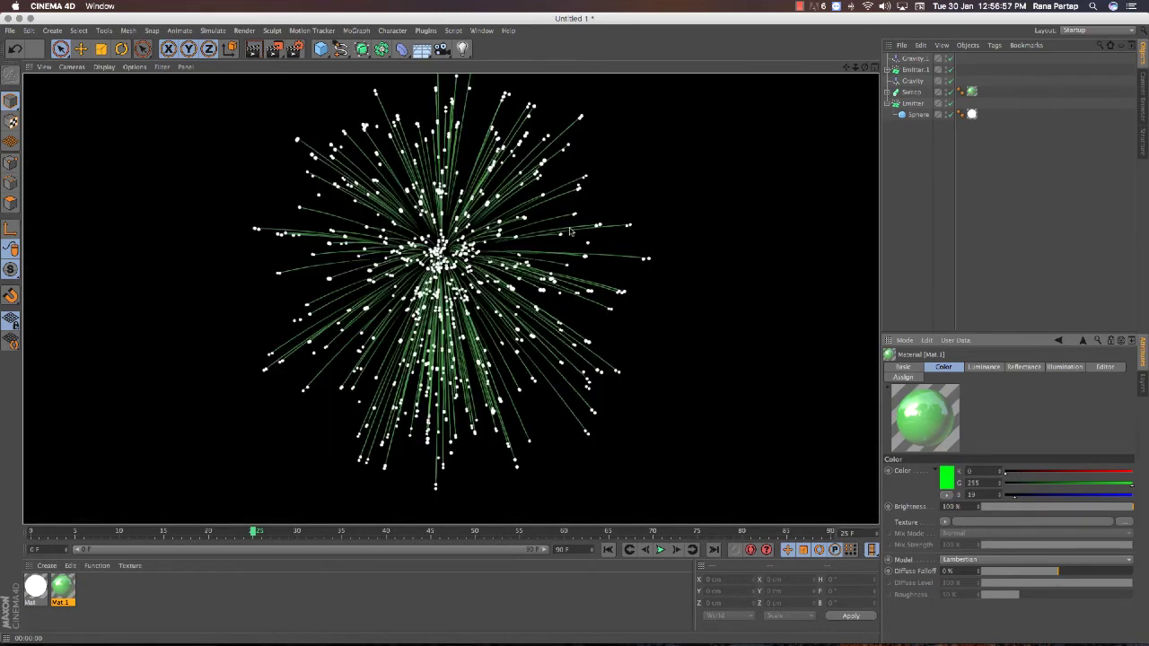